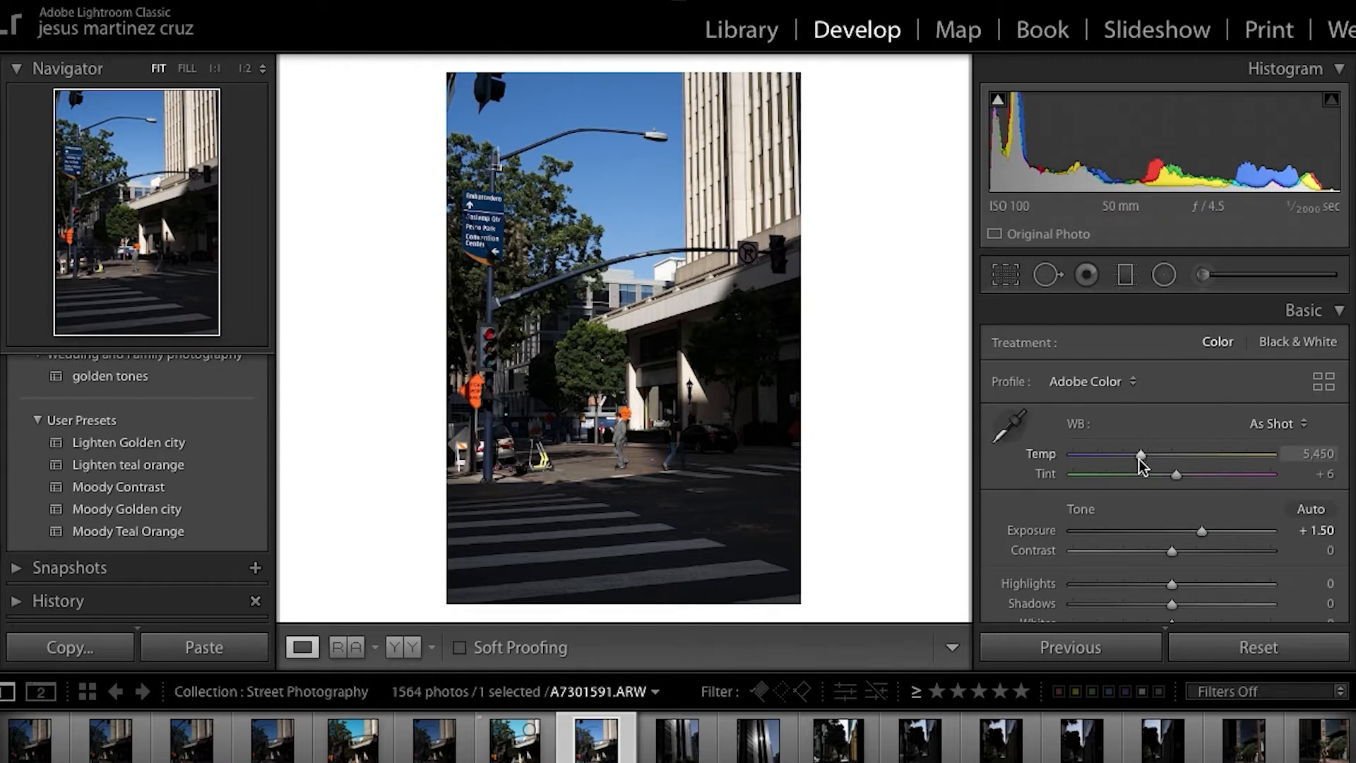
# Set the white balance temperature to 6,228 and crop the photo to a 4 x 5 aspect around the crossing pedestrians.
pyautogui.moveTo(1142, 456); pyautogui.dragTo(1156, 456)
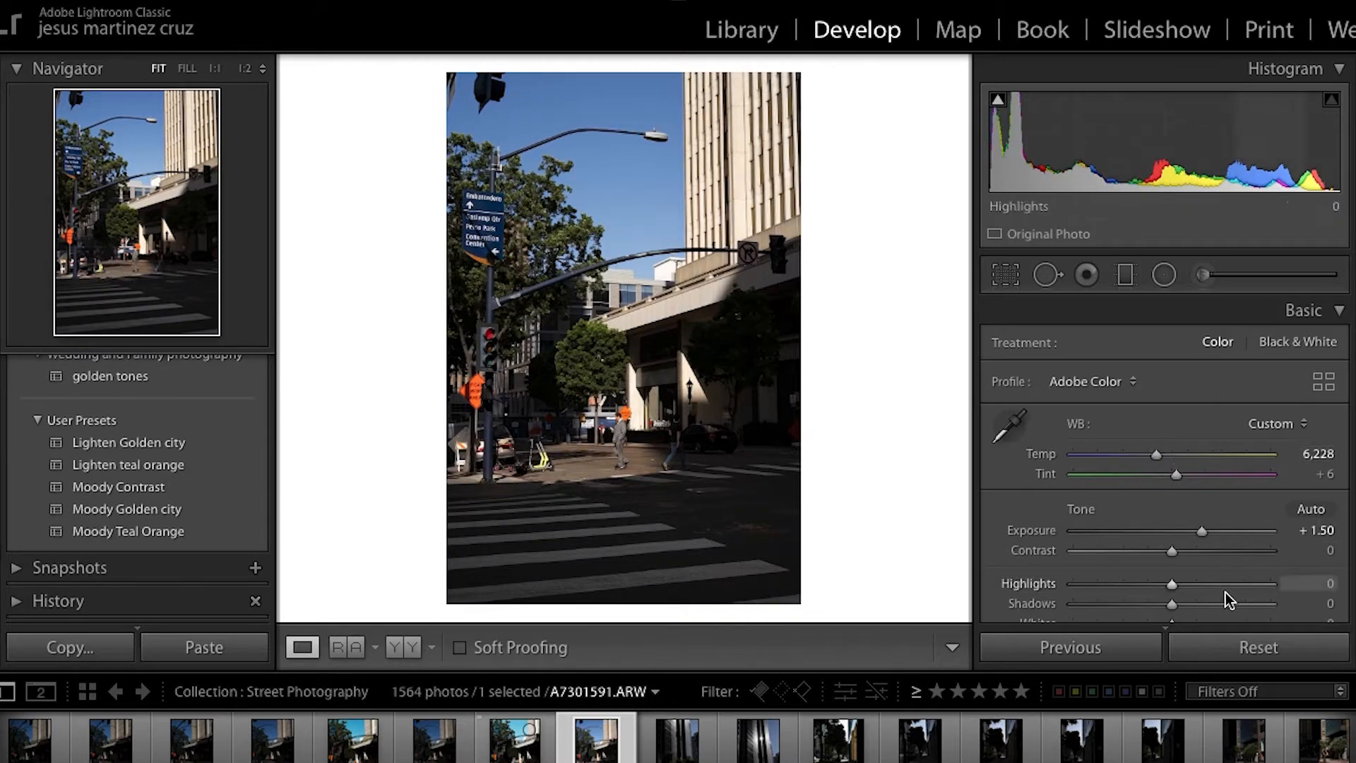
pyautogui.click(1005, 272)
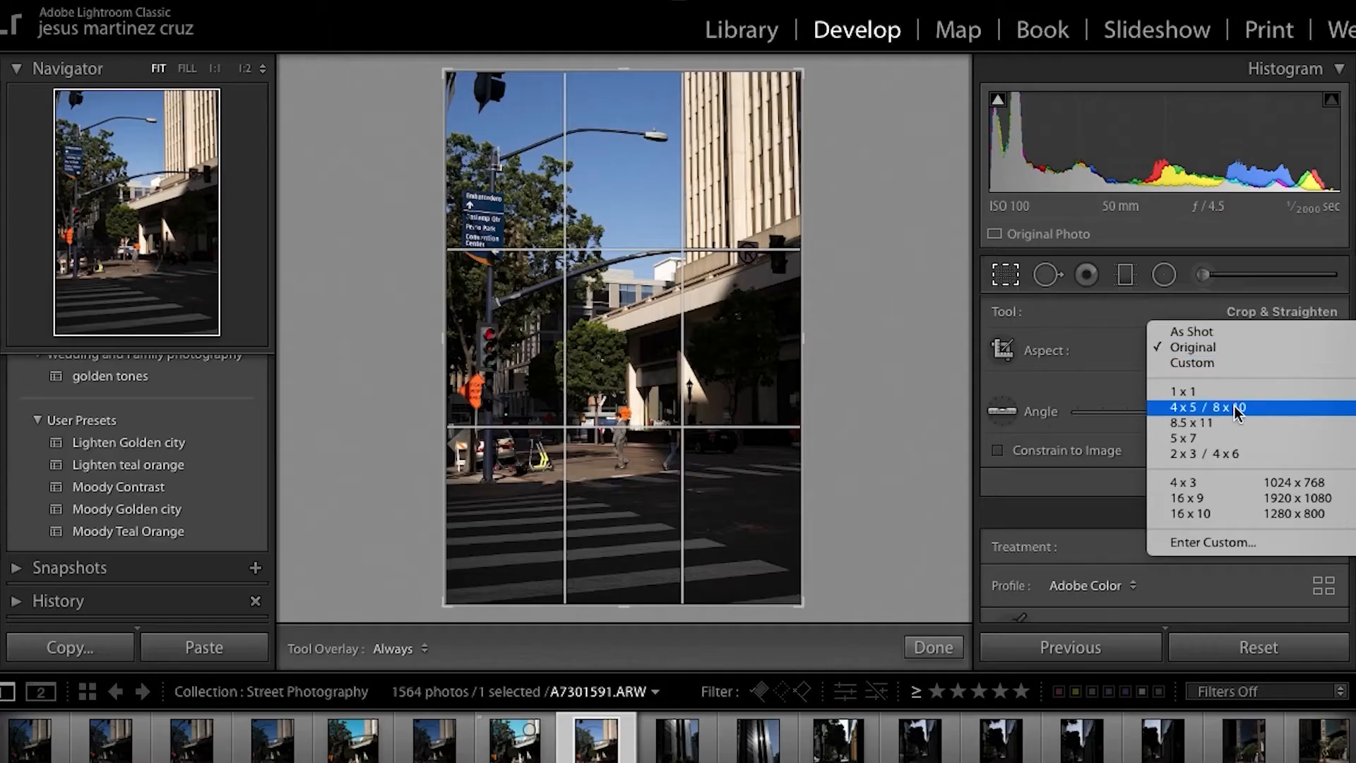
pyautogui.click(1235, 405)
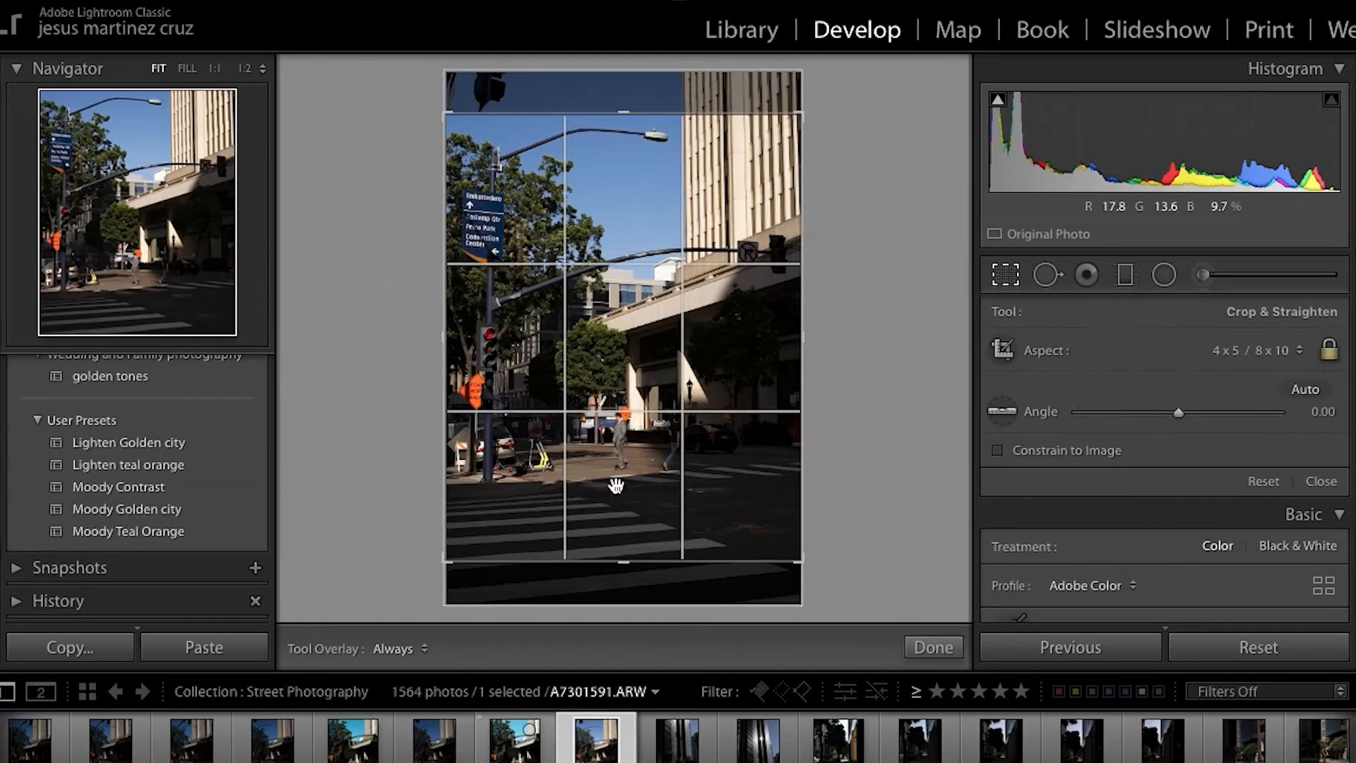
pyautogui.moveTo(448, 113); pyautogui.dragTo(484, 126)
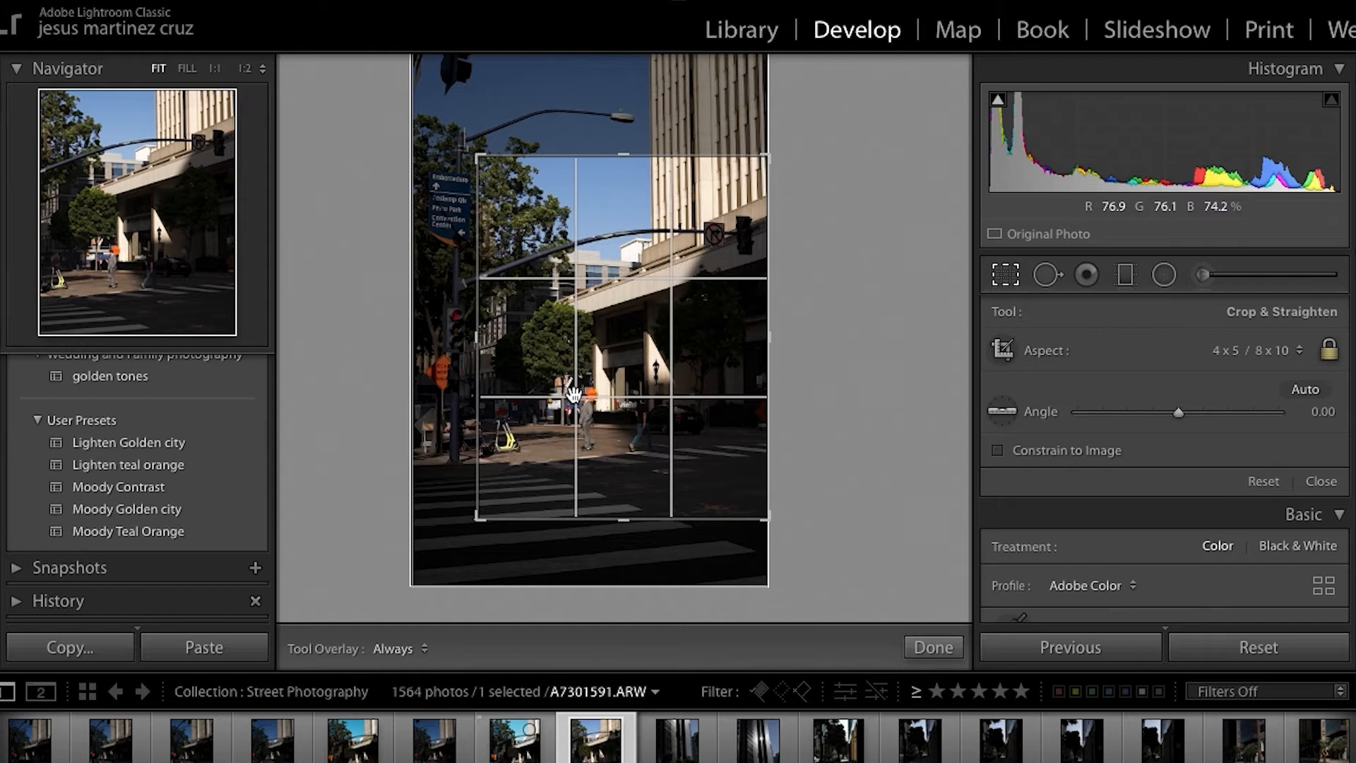
pyautogui.press('Return')
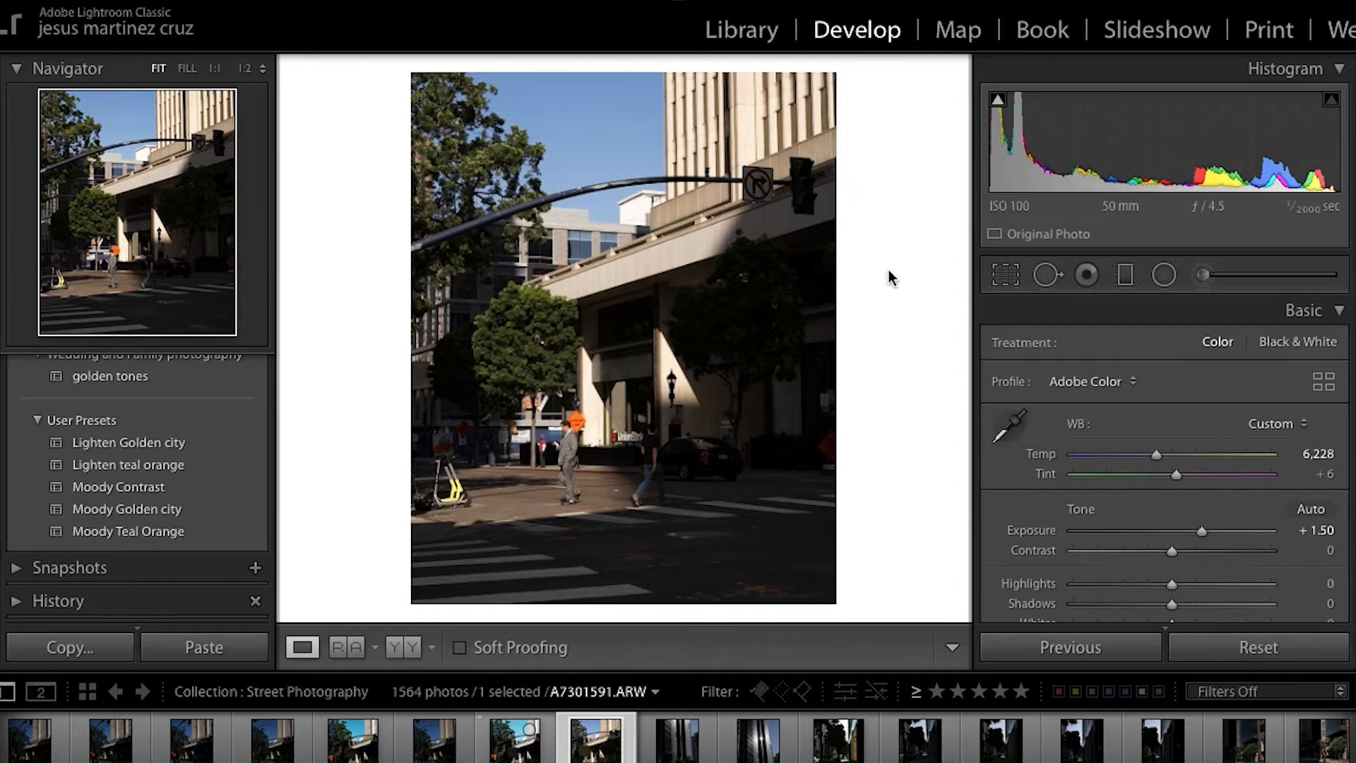
# Enlarge the 4 x 5 crop slightly and shift its framing to include the blue street sign and the red traffic light.
pyautogui.click(1006, 274)
pyautogui.moveTo(483, 162); pyautogui.dragTo(475, 151)
pyautogui.press('Return')
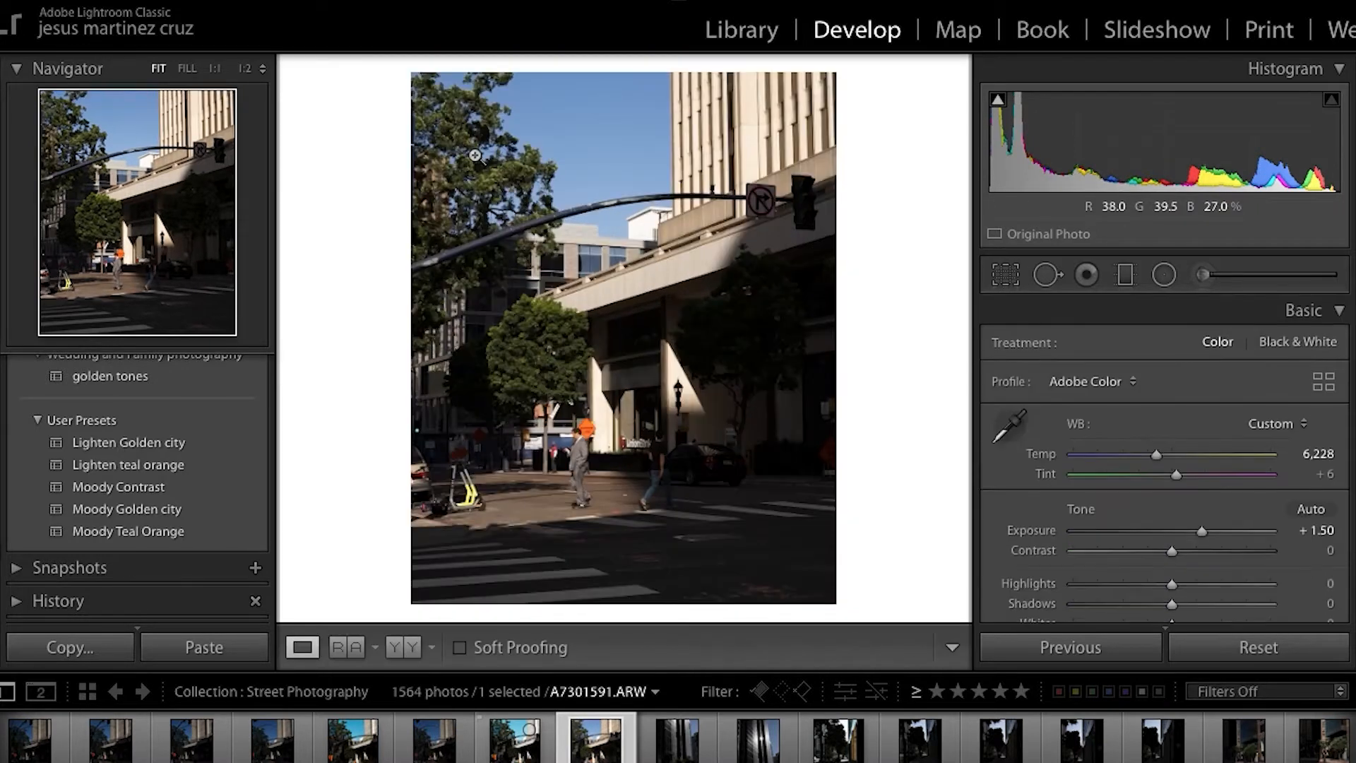
pyautogui.click(1010, 274)
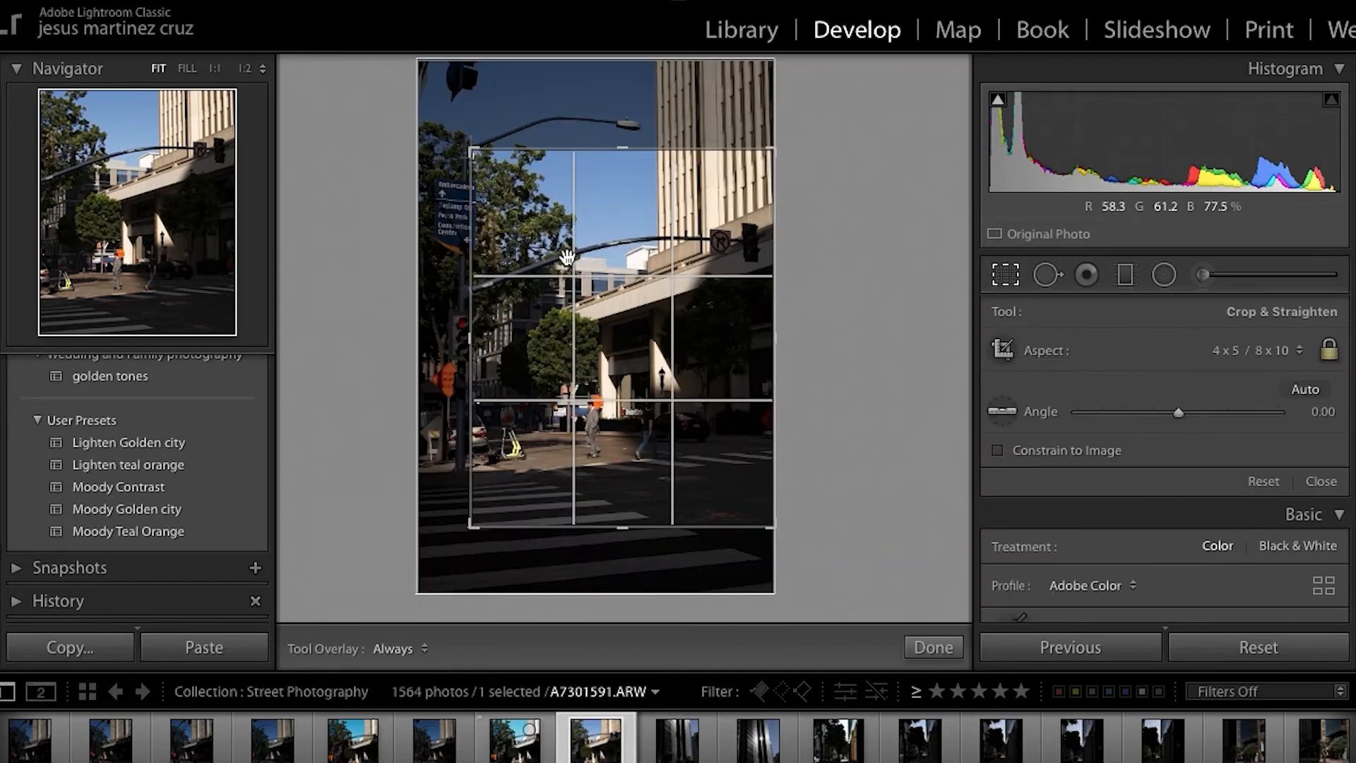
pyautogui.moveTo(575, 346); pyautogui.dragTo(592, 343)
pyautogui.press('Return')
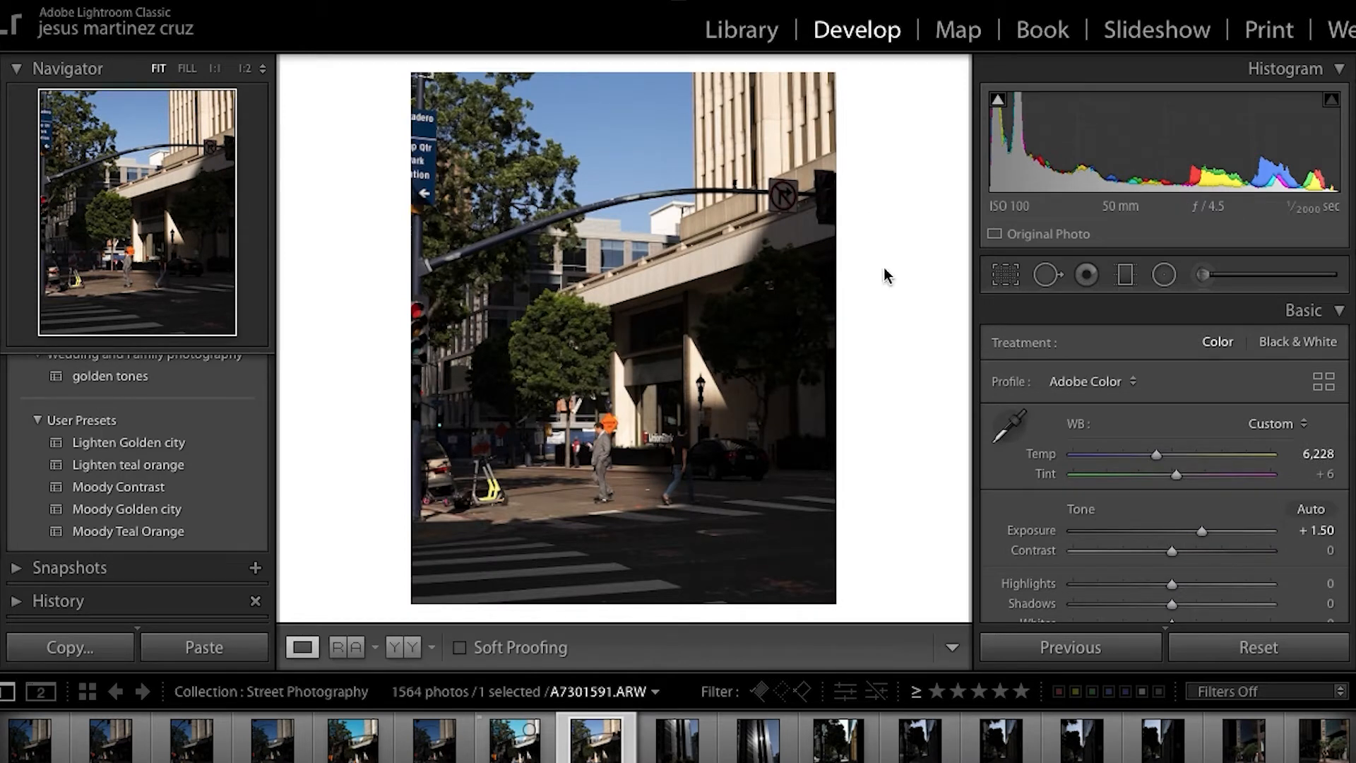
pyautogui.click(1046, 273)
pyautogui.moveTo(681, 348); pyautogui.dragTo(691, 353)
pyautogui.press('Return')
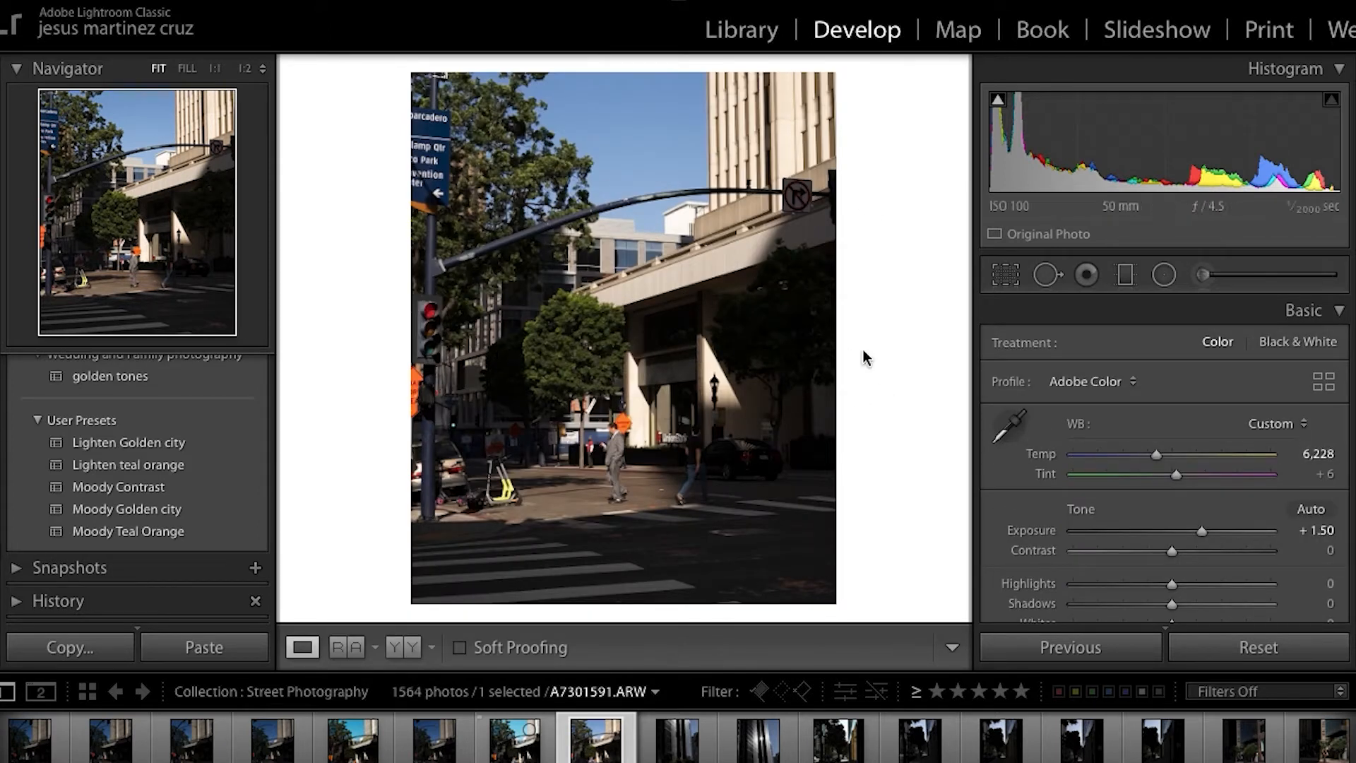
# Set the photo's tone values to Highlights −13, Contrast +27 and Blacks −5.
pyautogui.moveTo(1171, 589); pyautogui.dragTo(1160, 589)
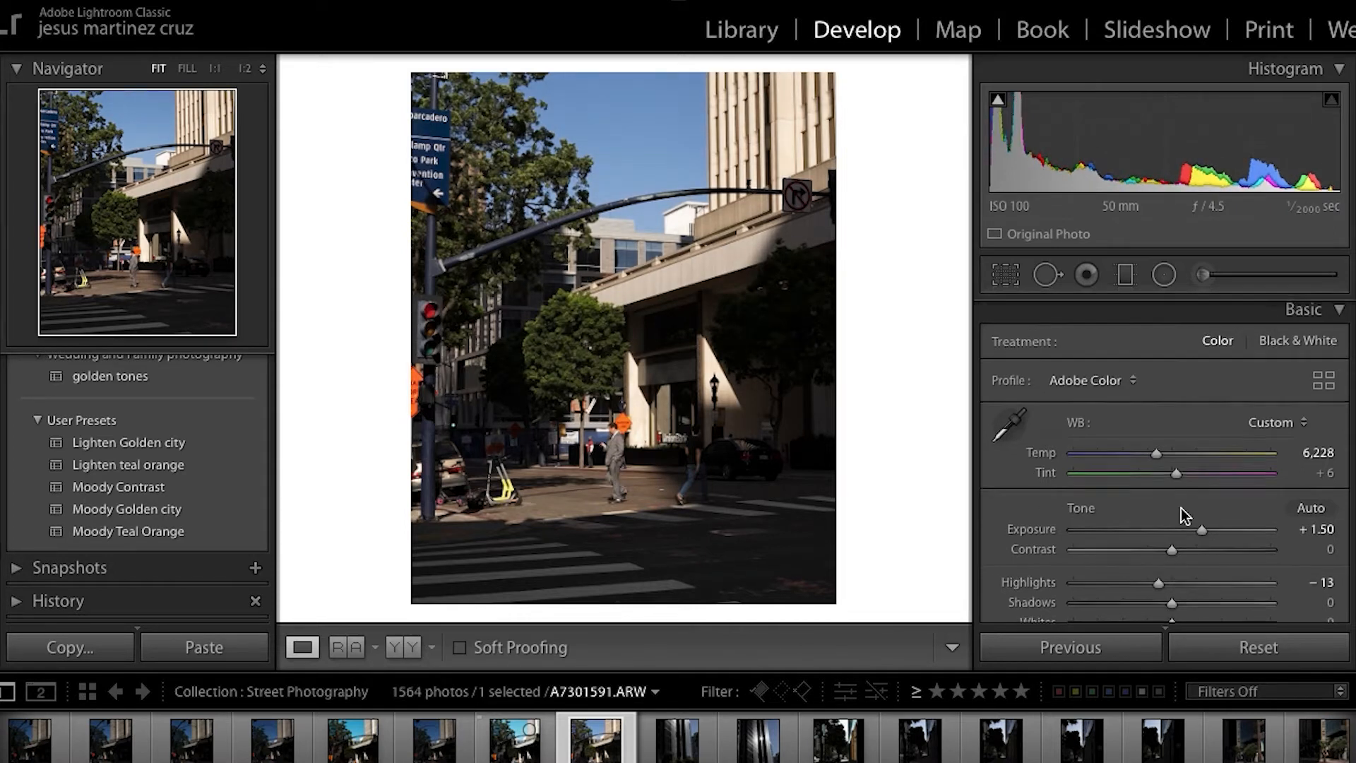
pyautogui.scroll(-3, 1180, 507)
pyautogui.moveTo(1171, 439); pyautogui.dragTo(1202, 415)
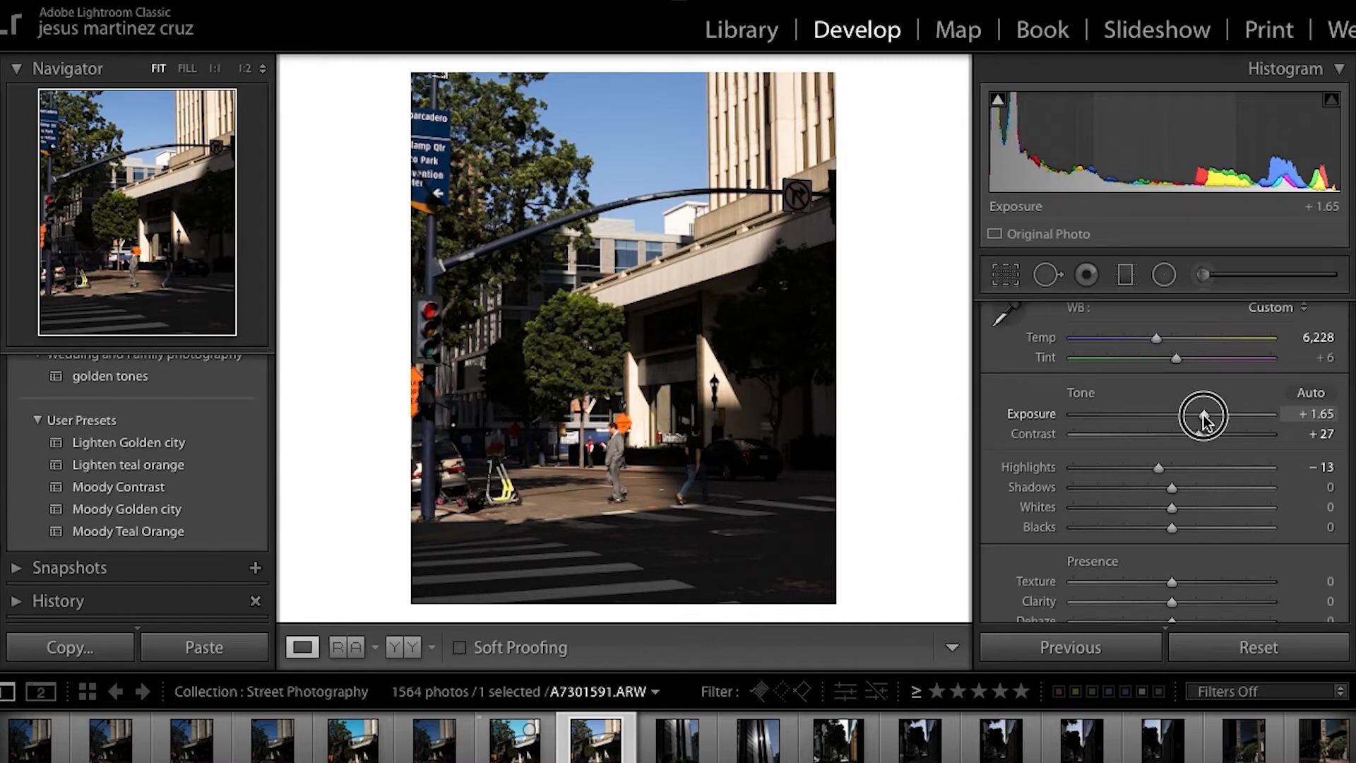
pyautogui.hotkey('ctrl', 'z')
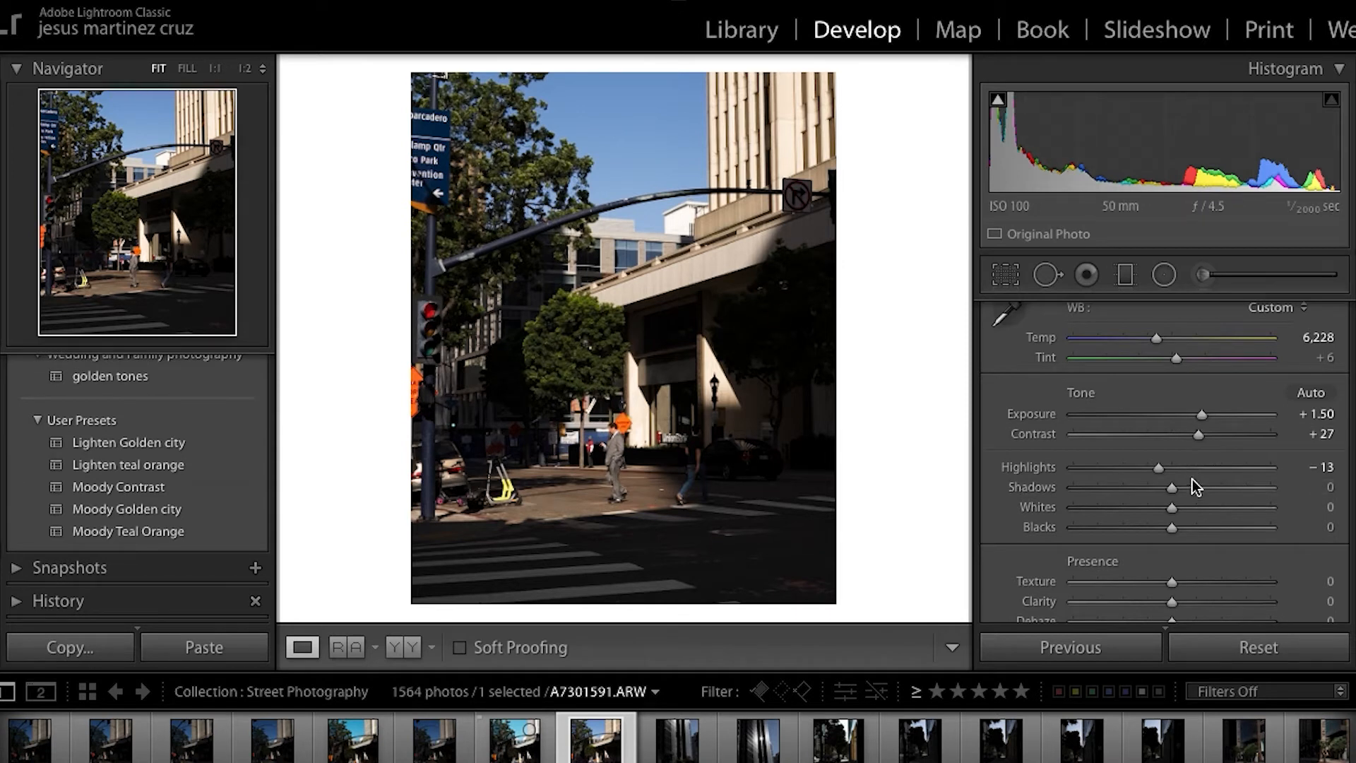
pyautogui.scroll(-1, 1201, 494)
pyautogui.click(1325, 501)
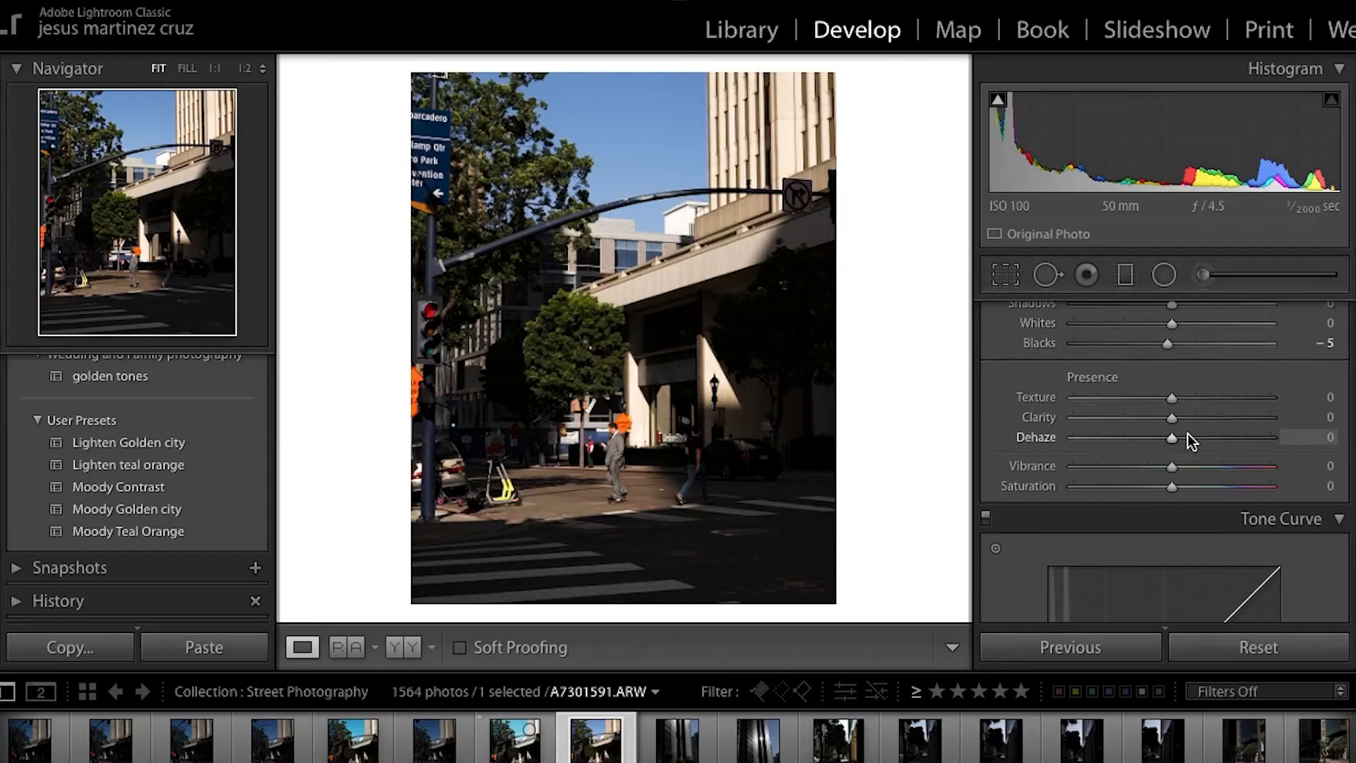
# Set the HSL luminance to +43 for blue and +7 for orange, and the blue hue to −15.
pyautogui.scroll(5, 1187, 434)
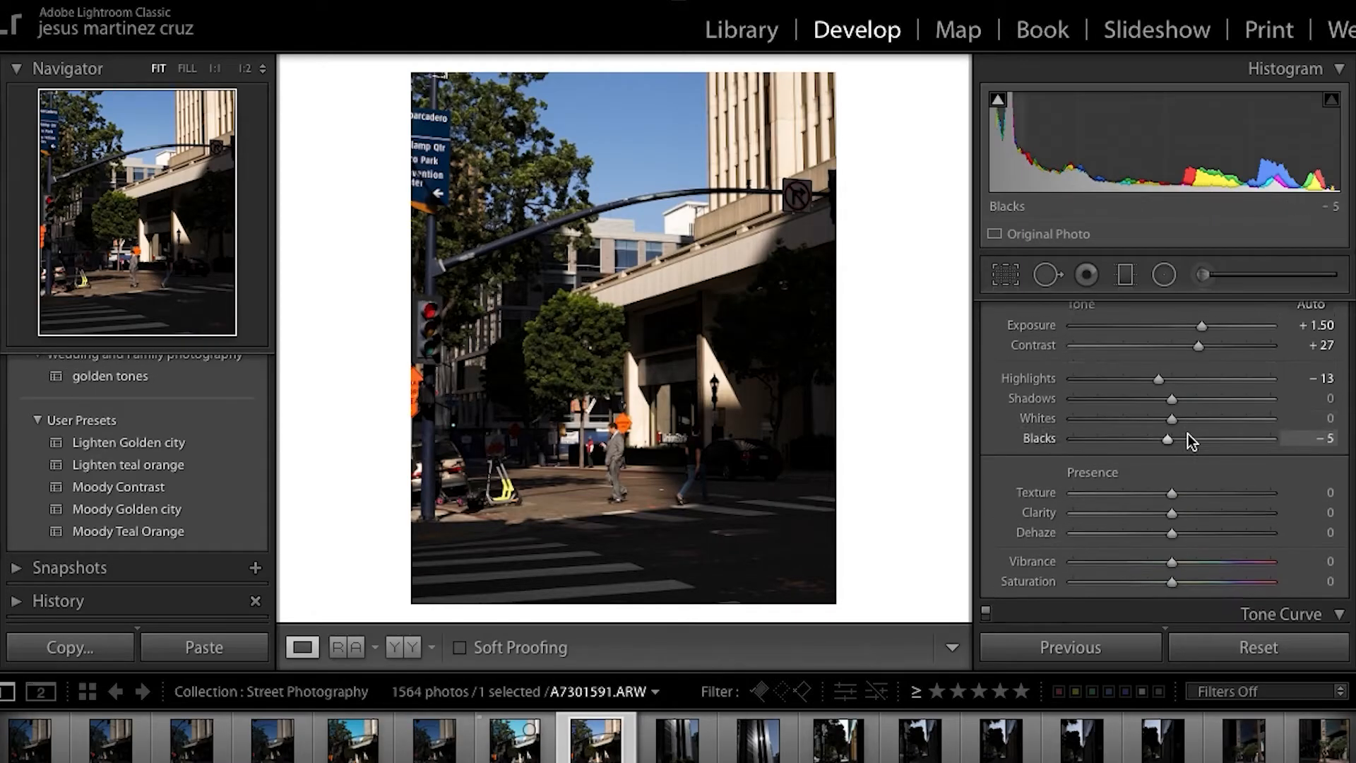
pyautogui.scroll(-10, 1188, 433)
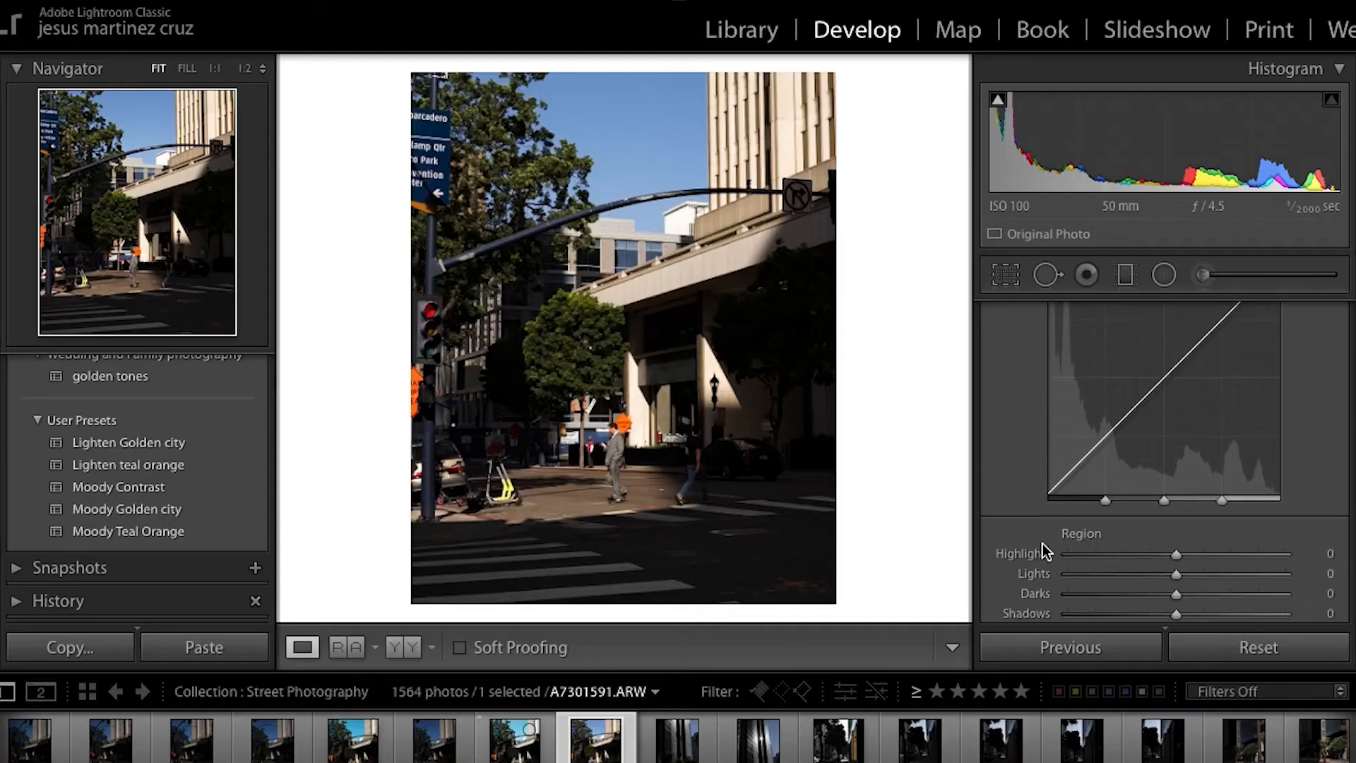
pyautogui.scroll(-5, 1043, 543)
pyautogui.scroll(-3, 1042, 549)
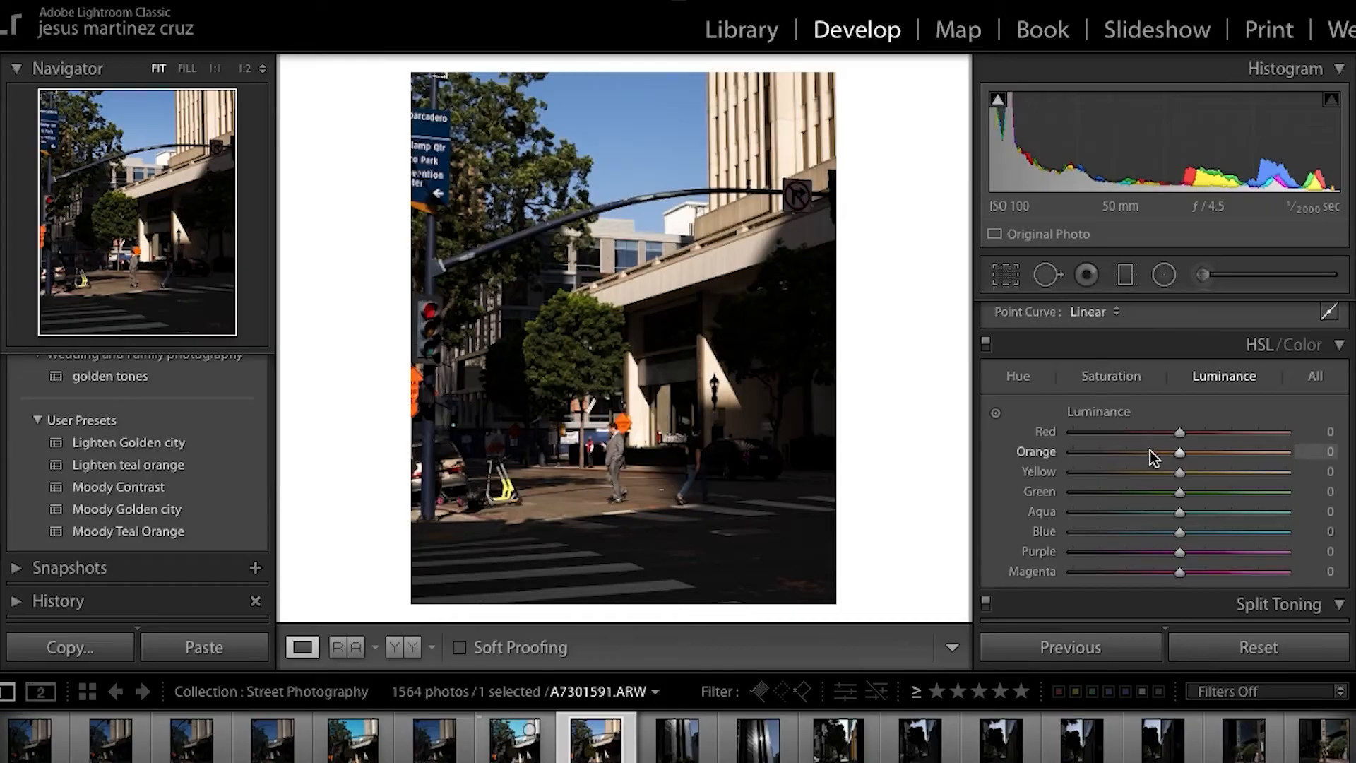
pyautogui.moveTo(1182, 533); pyautogui.dragTo(1228, 536)
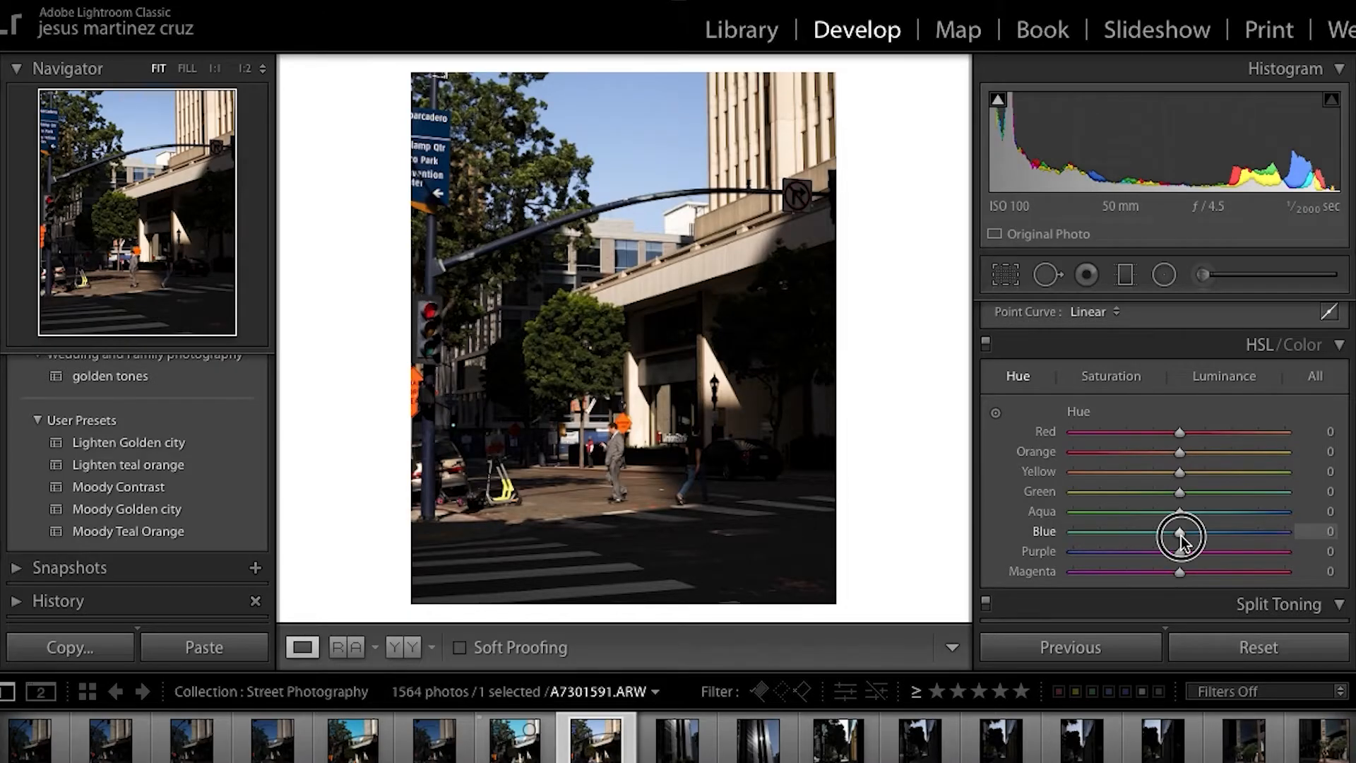
pyautogui.moveTo(1181, 535); pyautogui.dragTo(1164, 534)
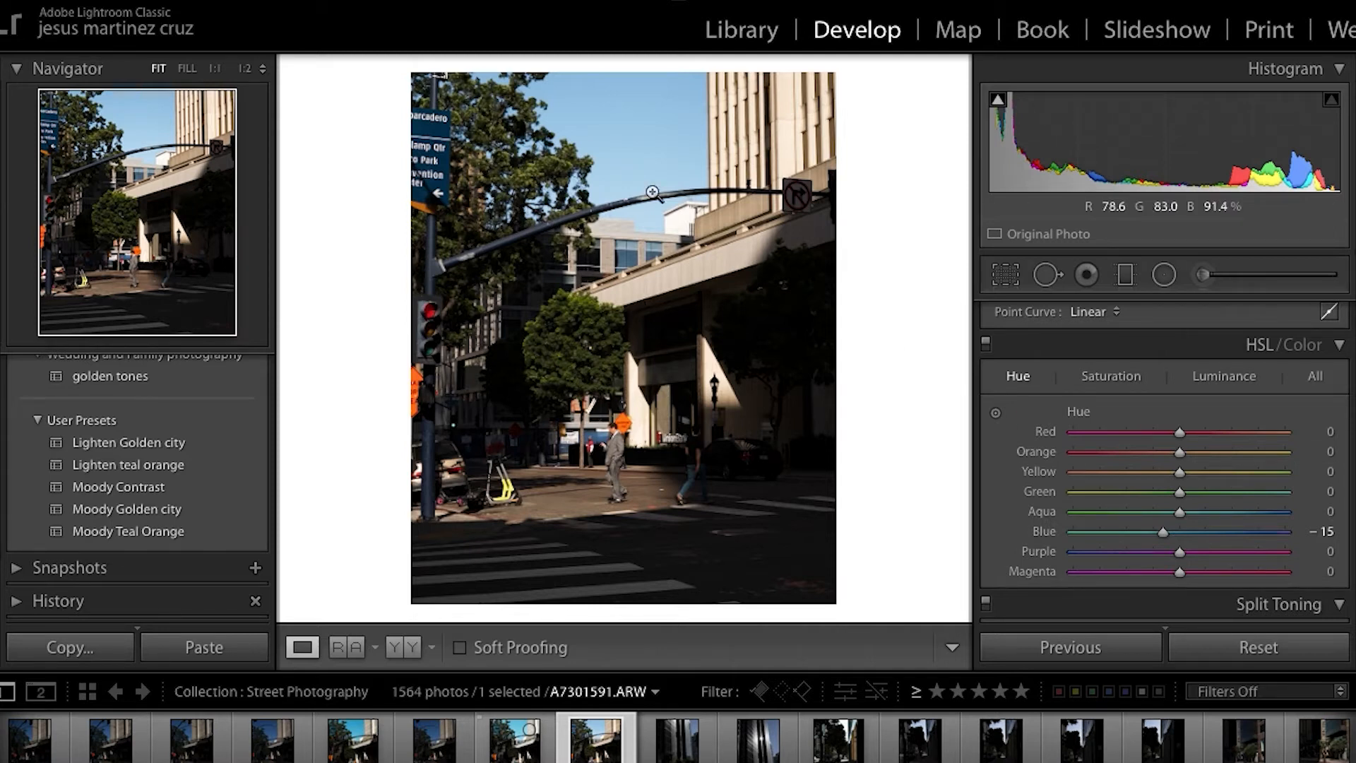
pyautogui.click(1224, 378)
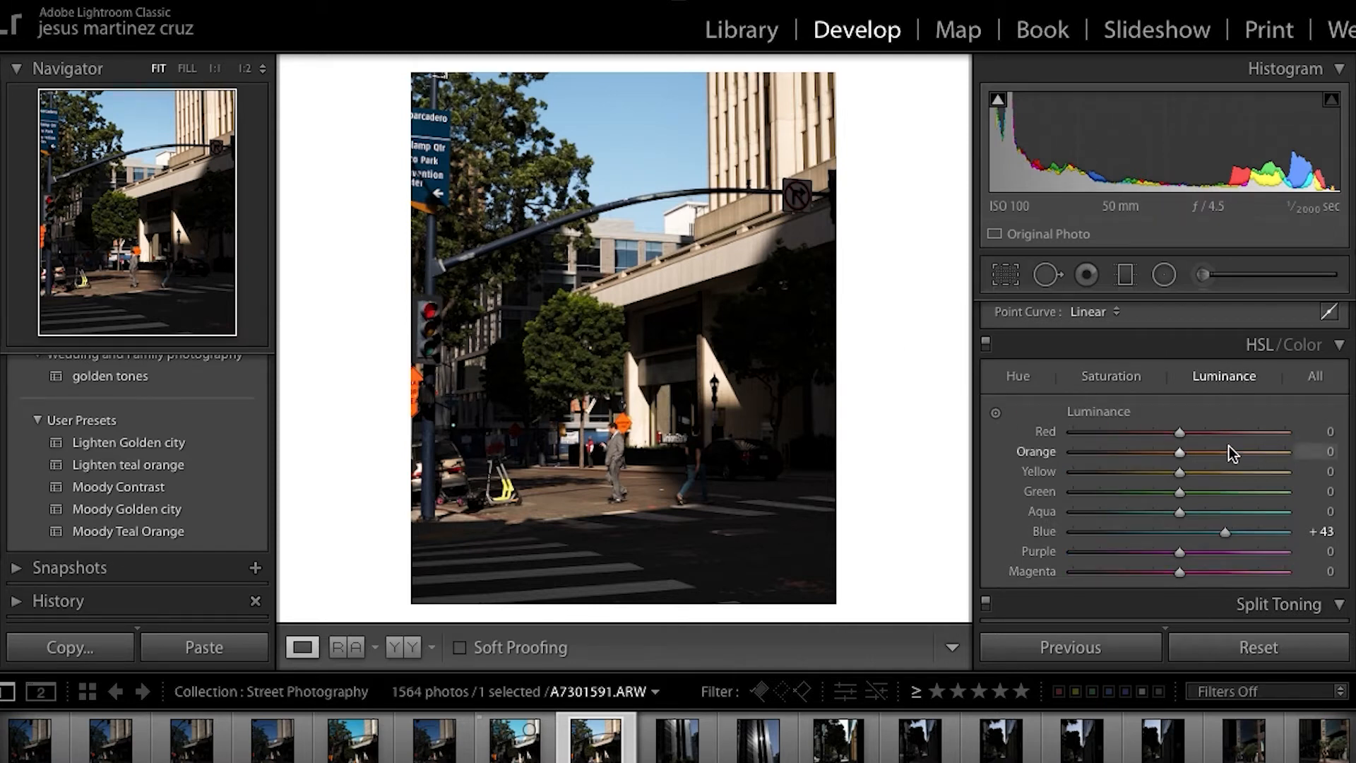
pyautogui.moveTo(1182, 459)
pyautogui.mouseDown()
pyautogui.moveTo(1210, 461)
pyautogui.moveTo(1191, 469)
pyautogui.mouseUp()
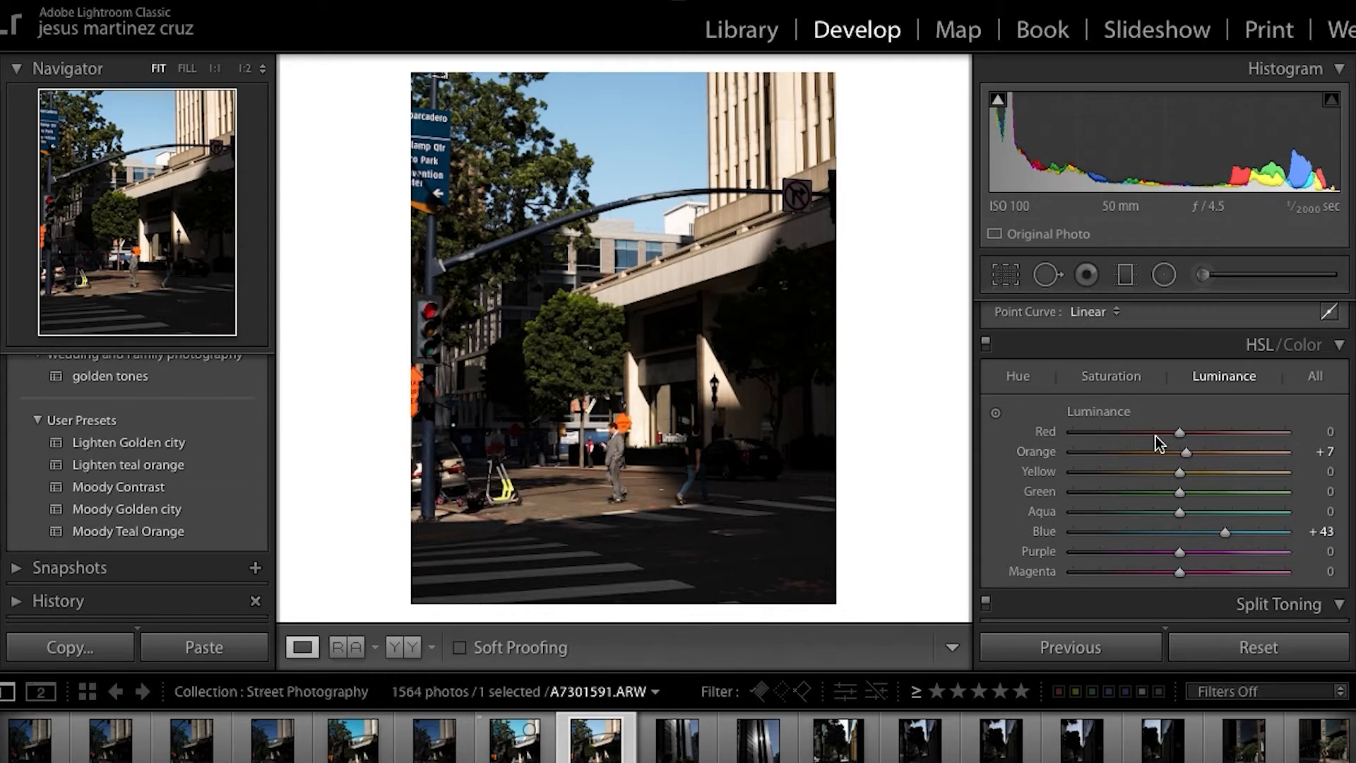
# Set the greens' saturation to −32 and hue to −58, and adjust their luminance.
pyautogui.scroll(-1, 1140, 493)
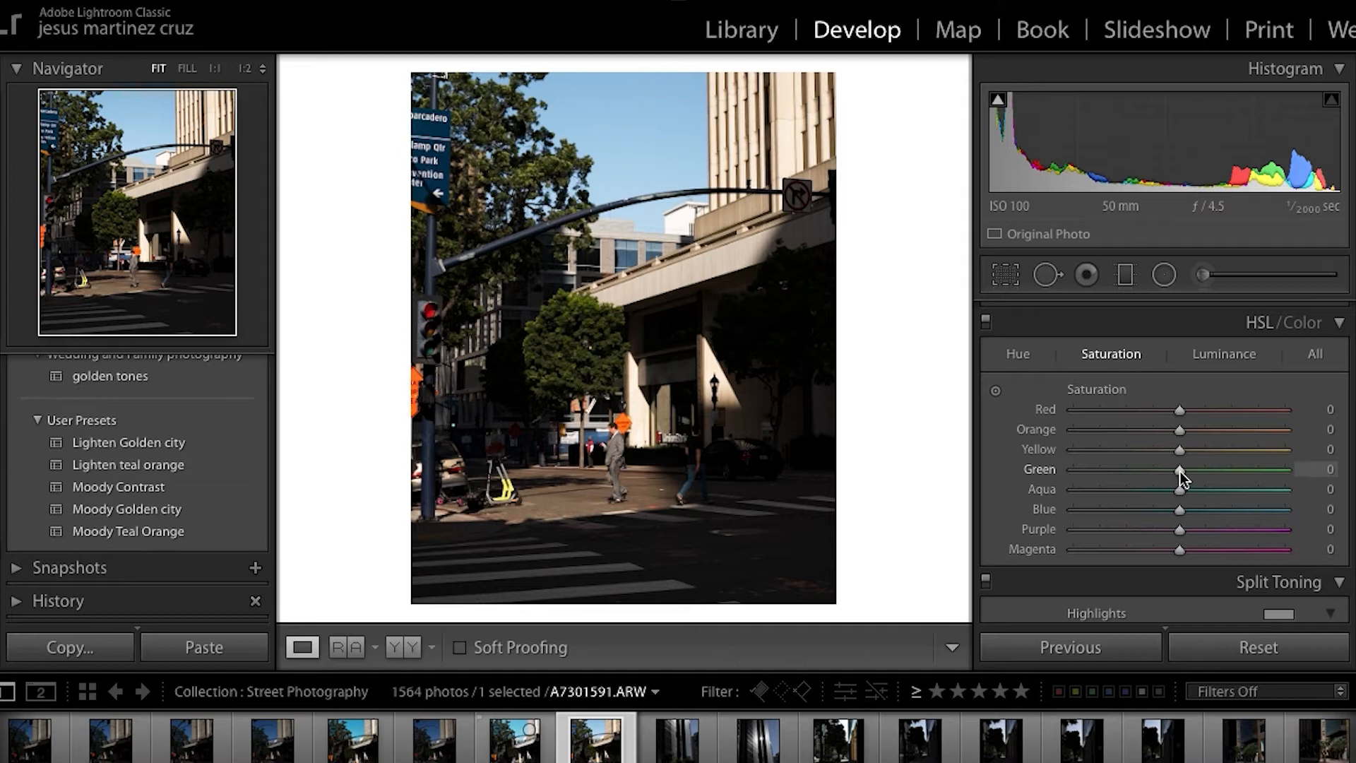
pyautogui.moveTo(1179, 470); pyautogui.dragTo(1145, 482)
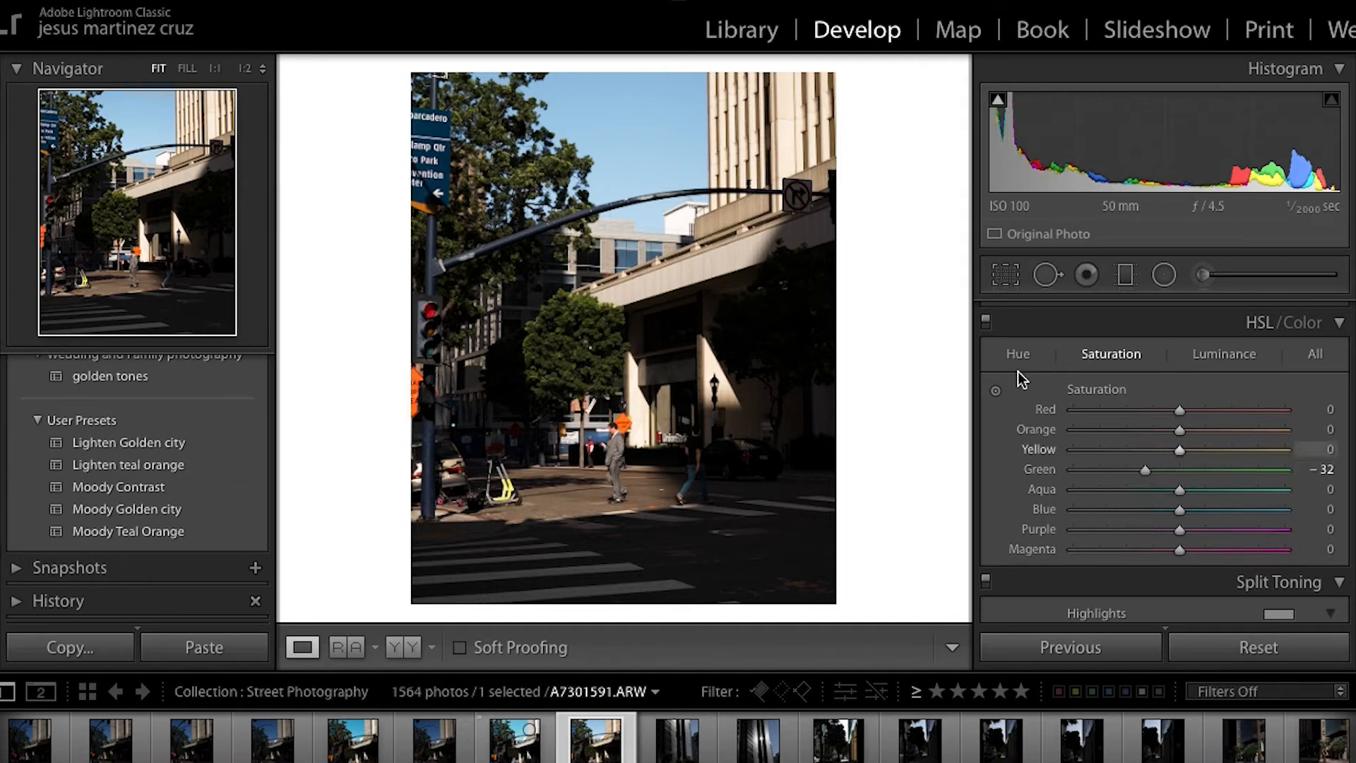
pyautogui.click(1226, 355)
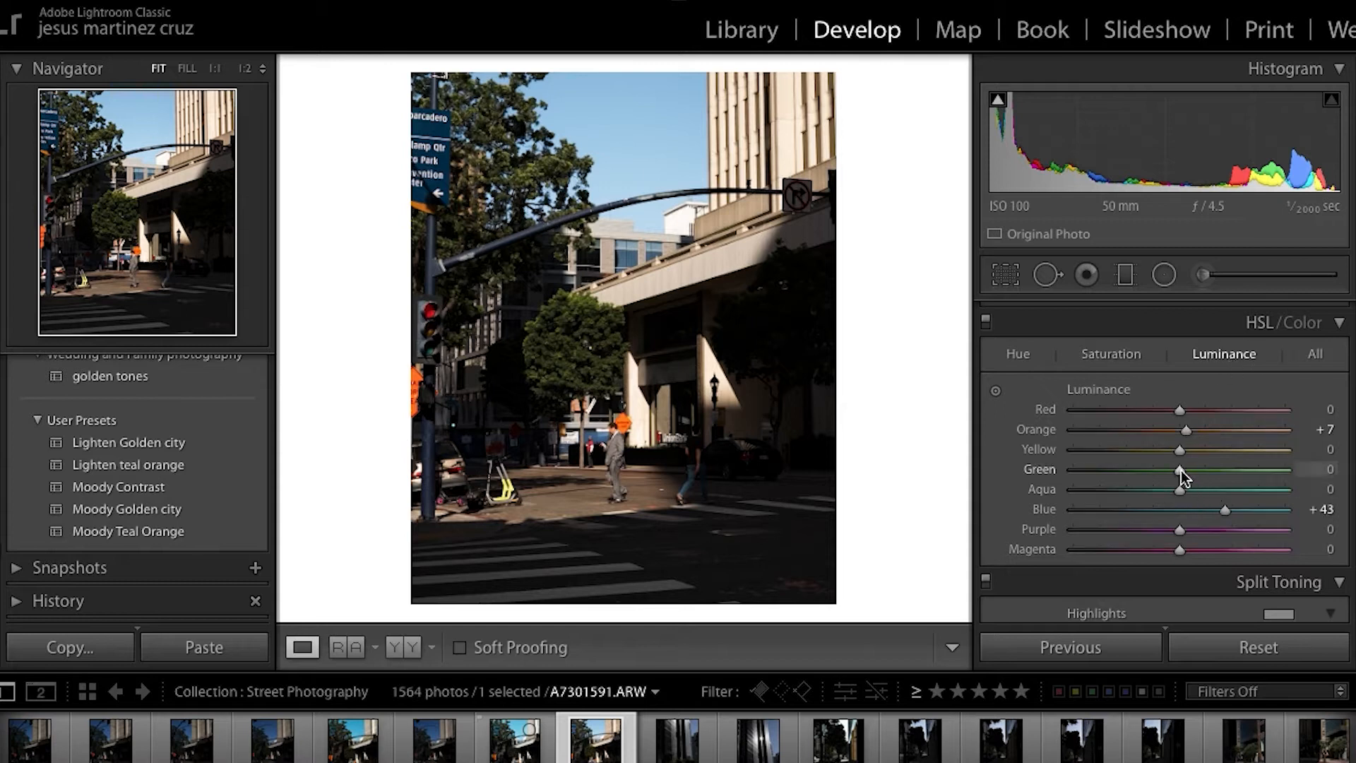
pyautogui.moveTo(1230, 475); pyautogui.dragTo(1248, 479)
pyautogui.click(1018, 355)
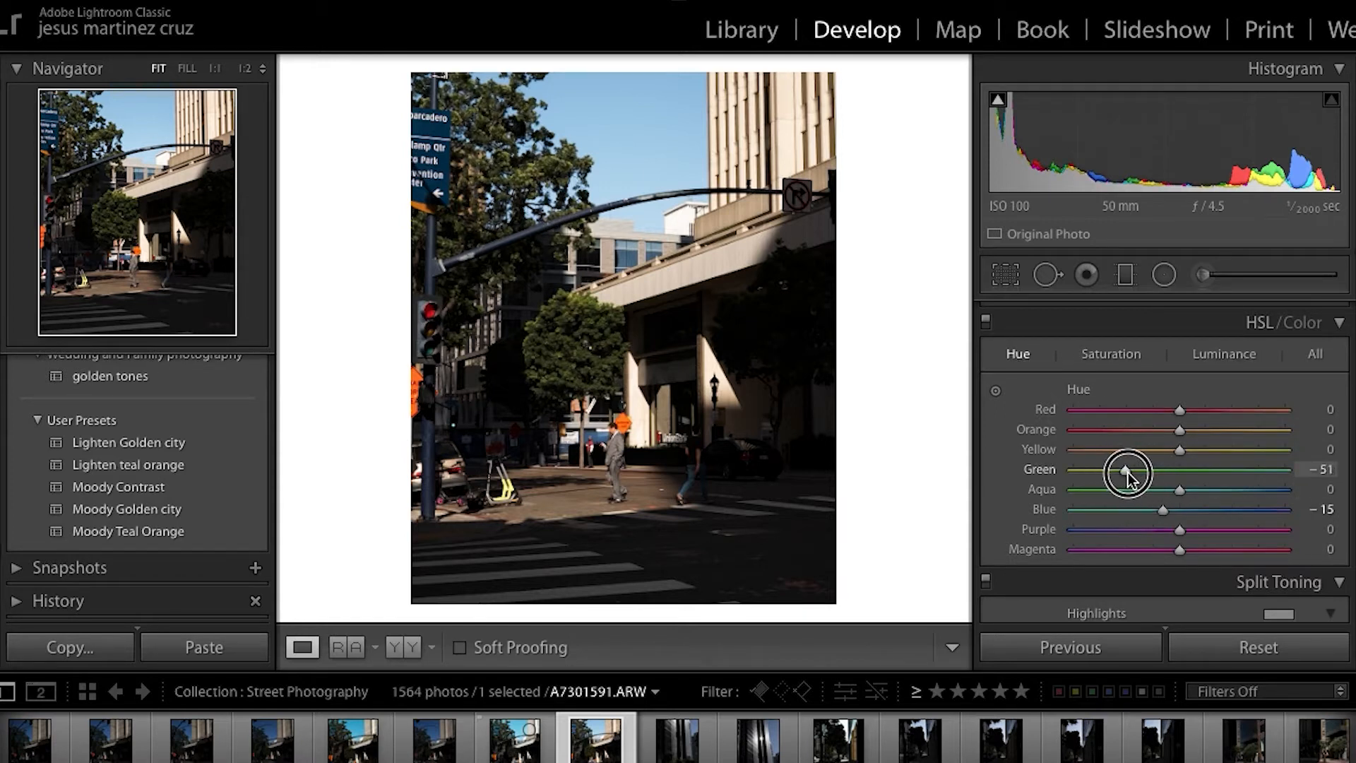
pyautogui.moveTo(1128, 471); pyautogui.dragTo(1189, 469)
pyautogui.click(1107, 355)
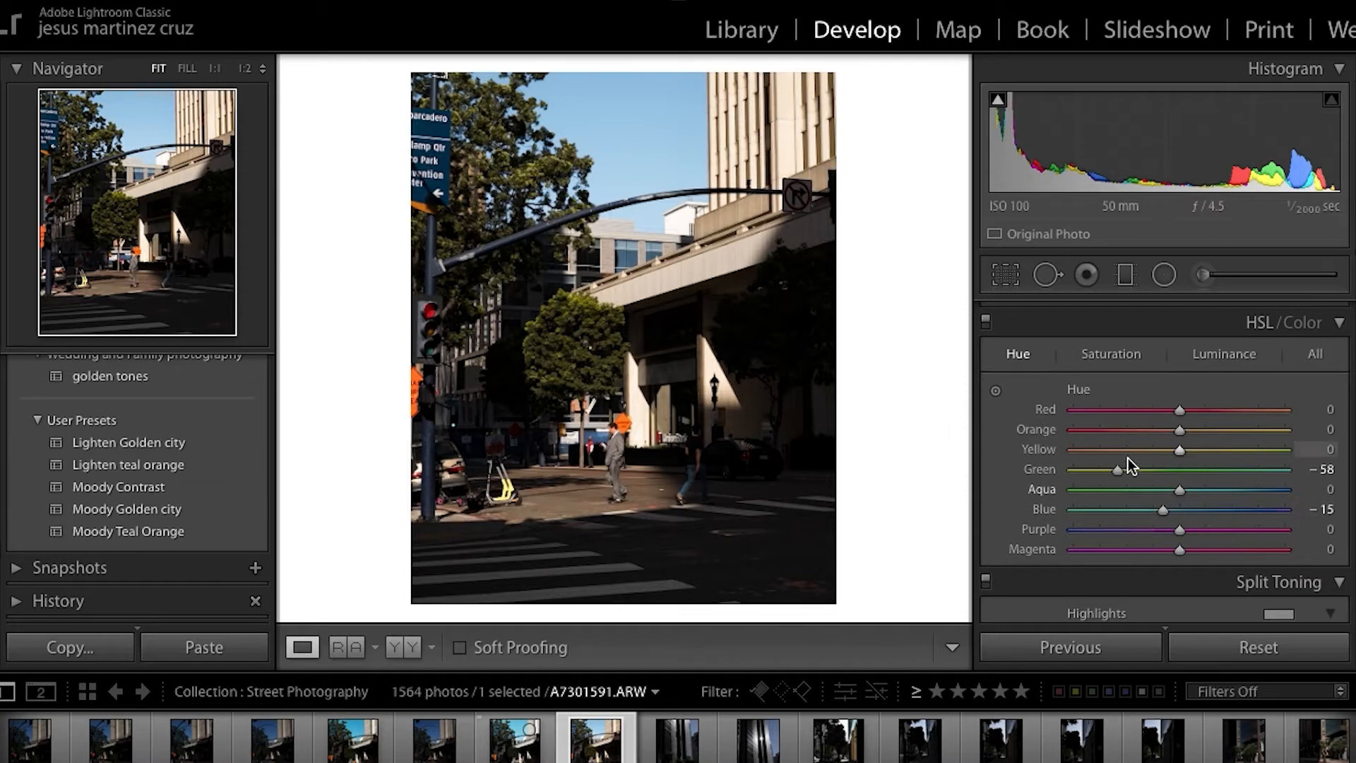
# Lower the photo's Highlights further in the basic tone adjustments.
pyautogui.scroll(5, 1124, 459)
pyautogui.scroll(-2, 1145, 465)
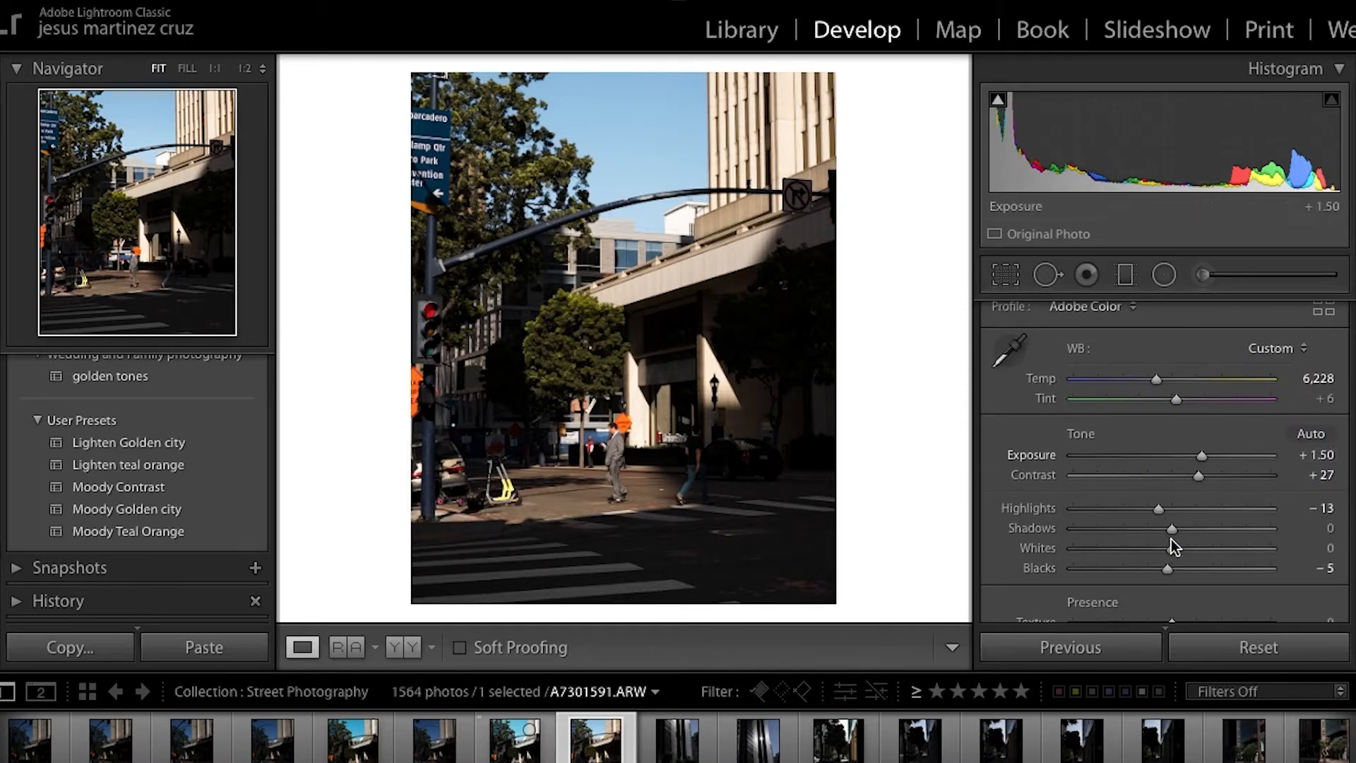
pyautogui.moveTo(1159, 511); pyautogui.dragTo(1141, 510)
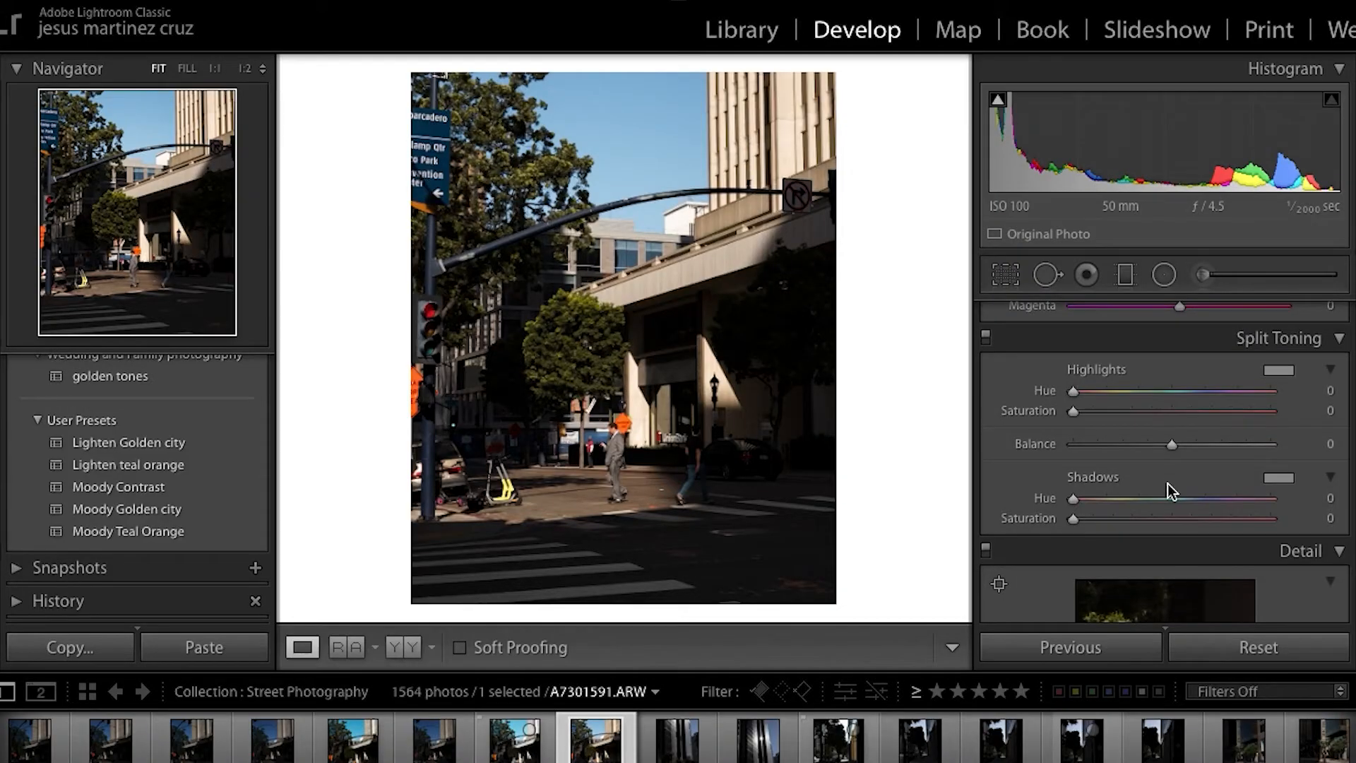
# Split-tone the highlights with the yellow swatch, using hue 52 and saturation 5.
pyautogui.click(1277, 372)
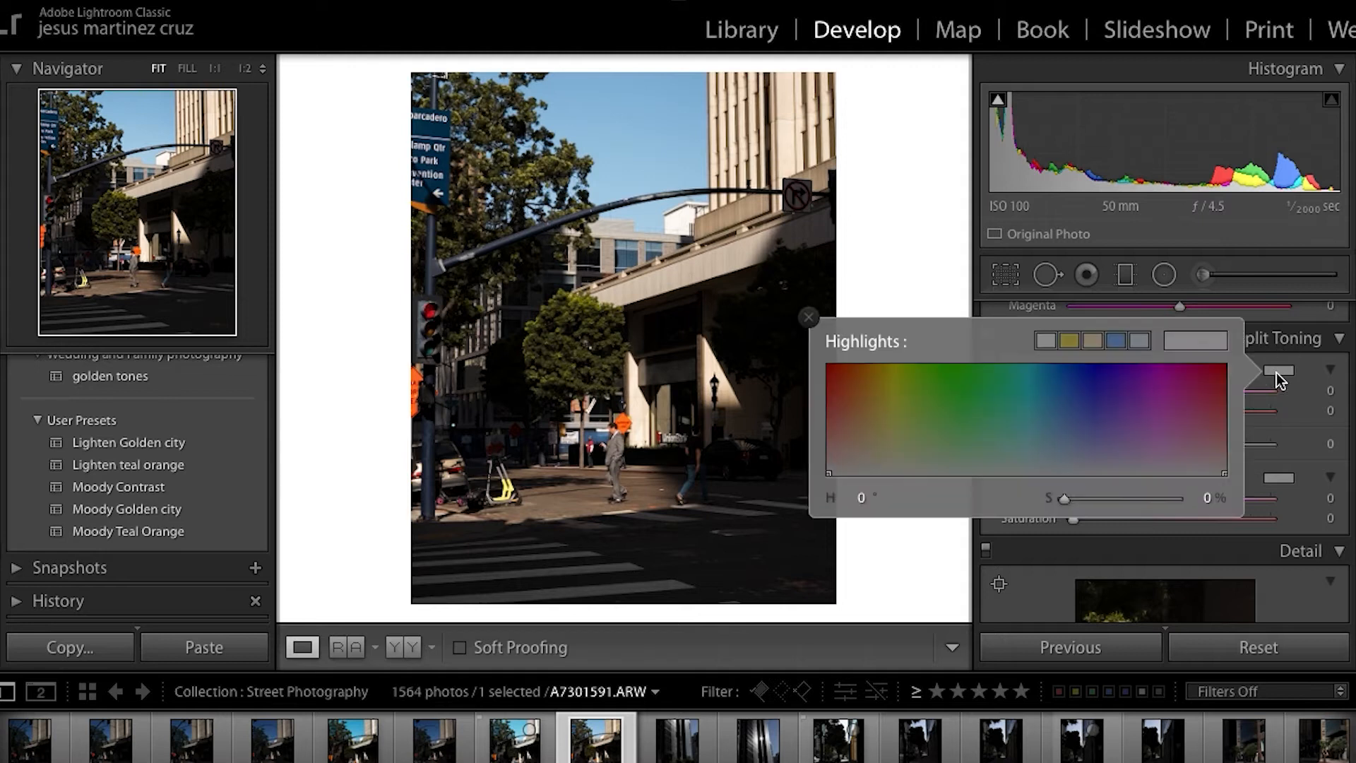
pyautogui.click(1070, 337)
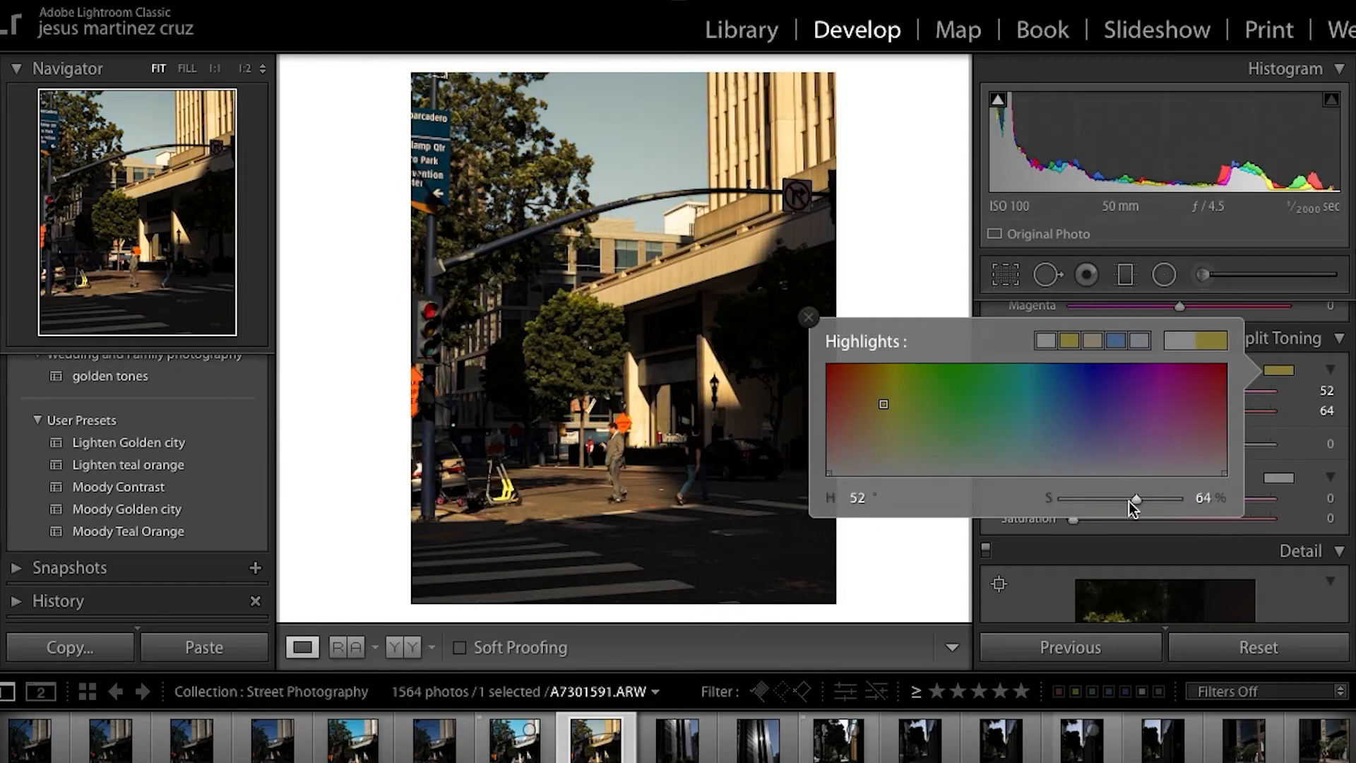
pyautogui.moveTo(1137, 500)
pyautogui.mouseDown()
pyautogui.moveTo(1060, 511)
pyautogui.moveTo(1075, 523)
pyautogui.mouseUp()
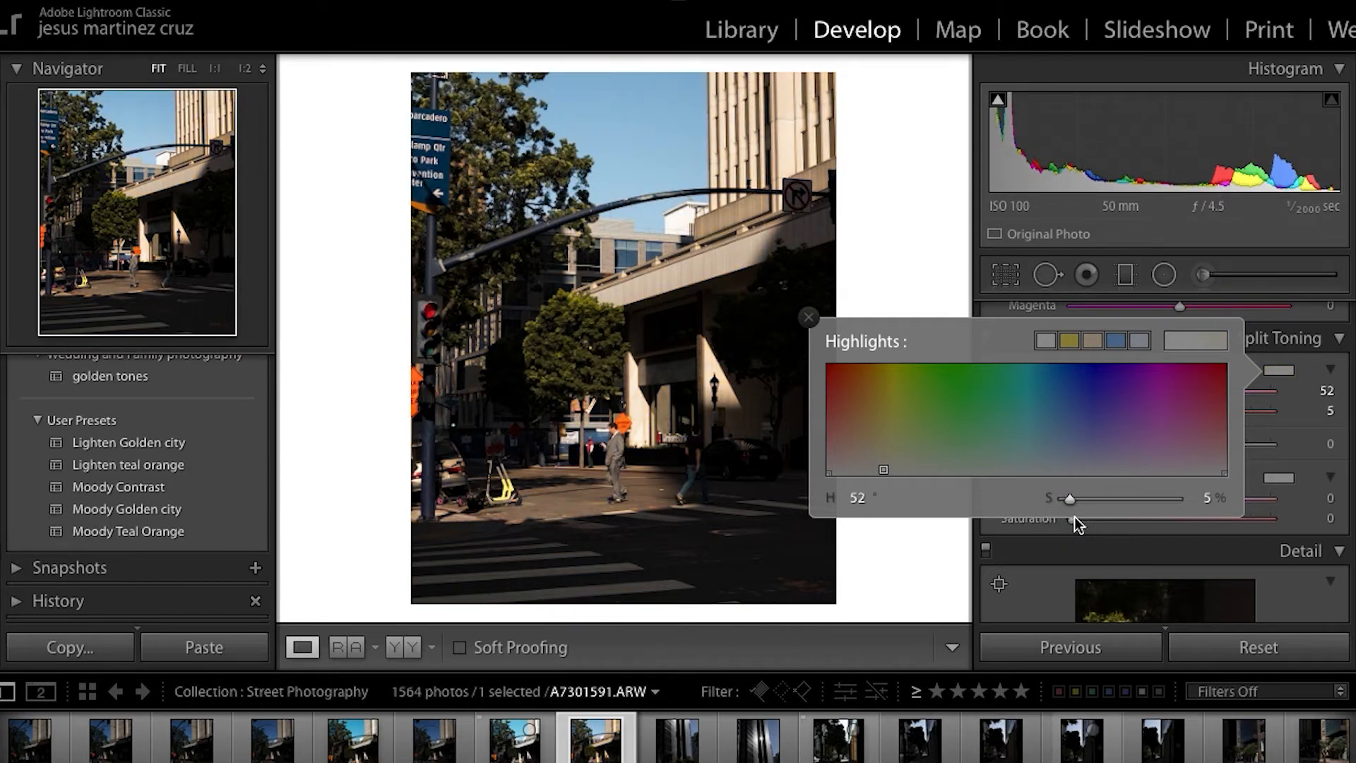
pyautogui.click(809, 318)
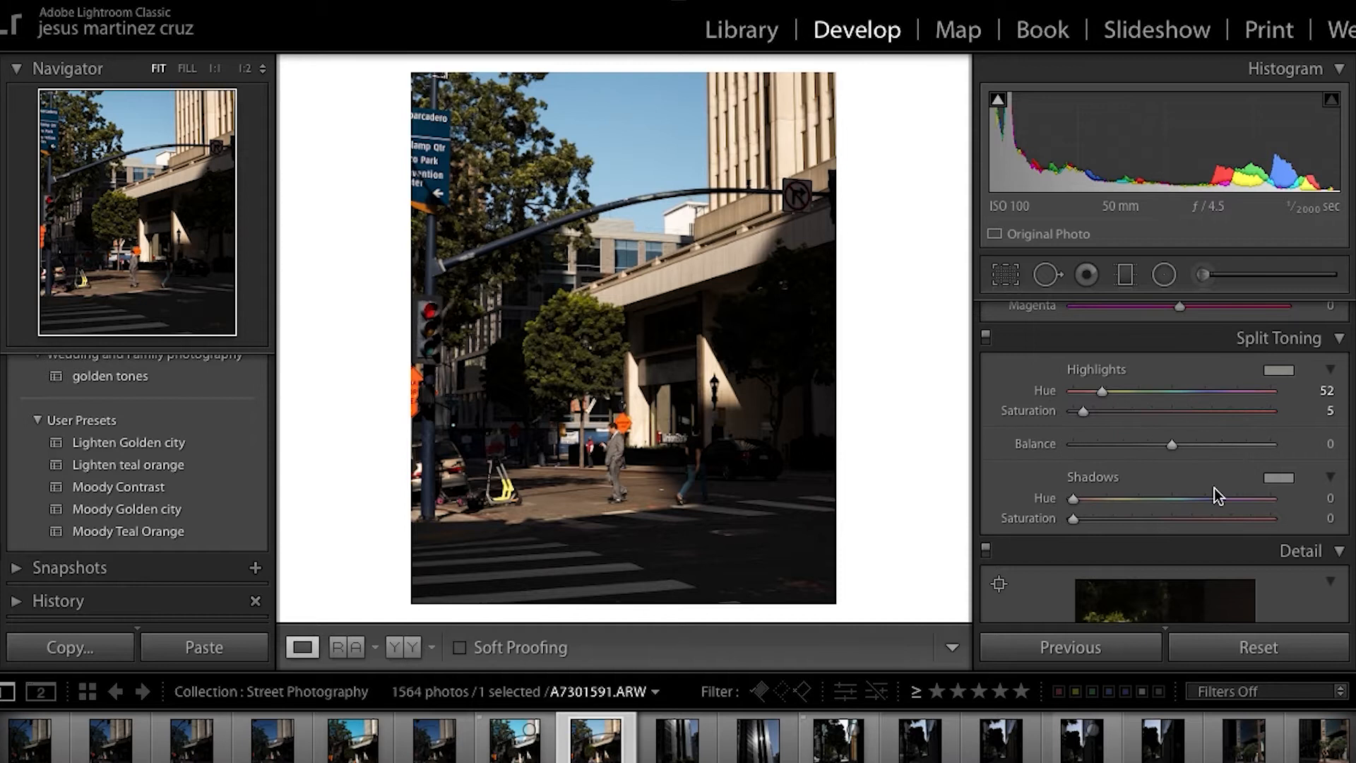
# Split-tone the shadows with the blue swatch, using hue 215 and saturation 18.
pyautogui.click(1281, 479)
pyautogui.click(1116, 448)
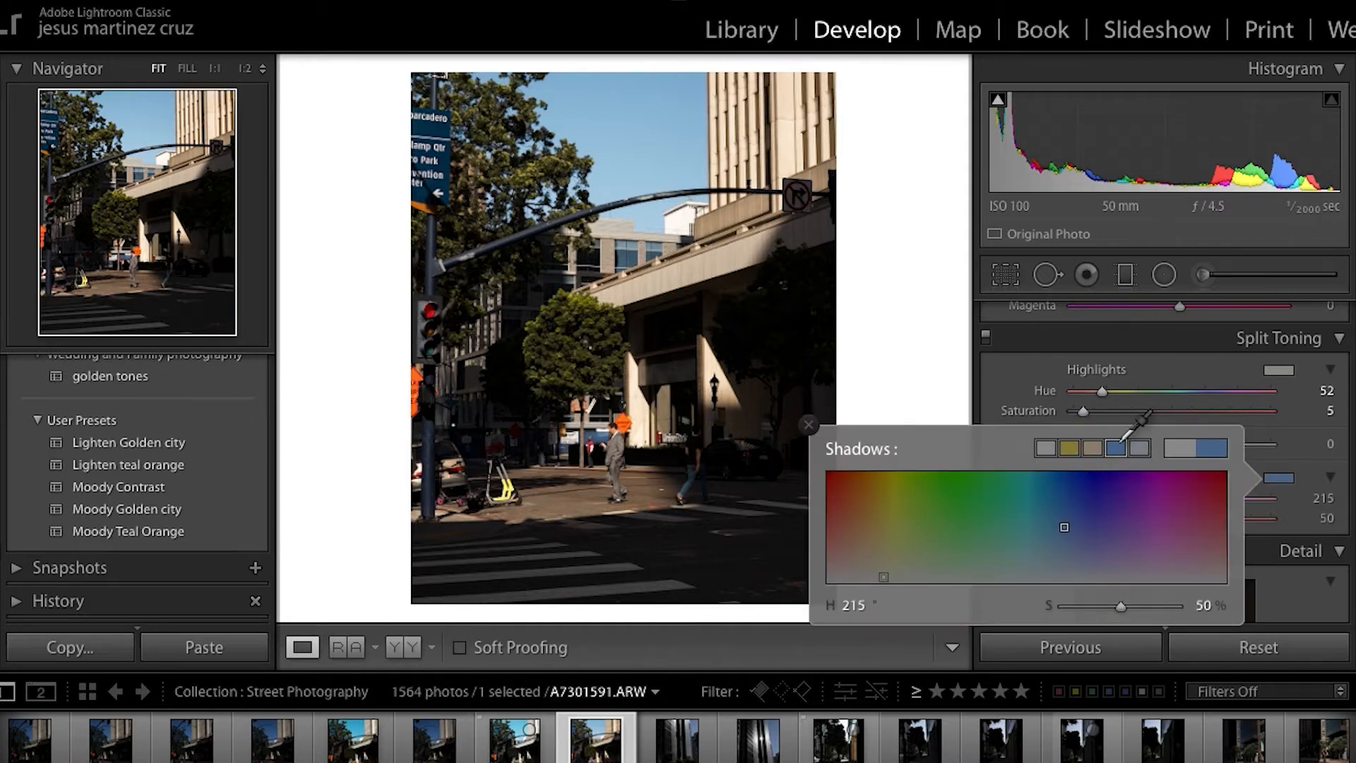
pyautogui.moveTo(1120, 607); pyautogui.dragTo(1082, 609)
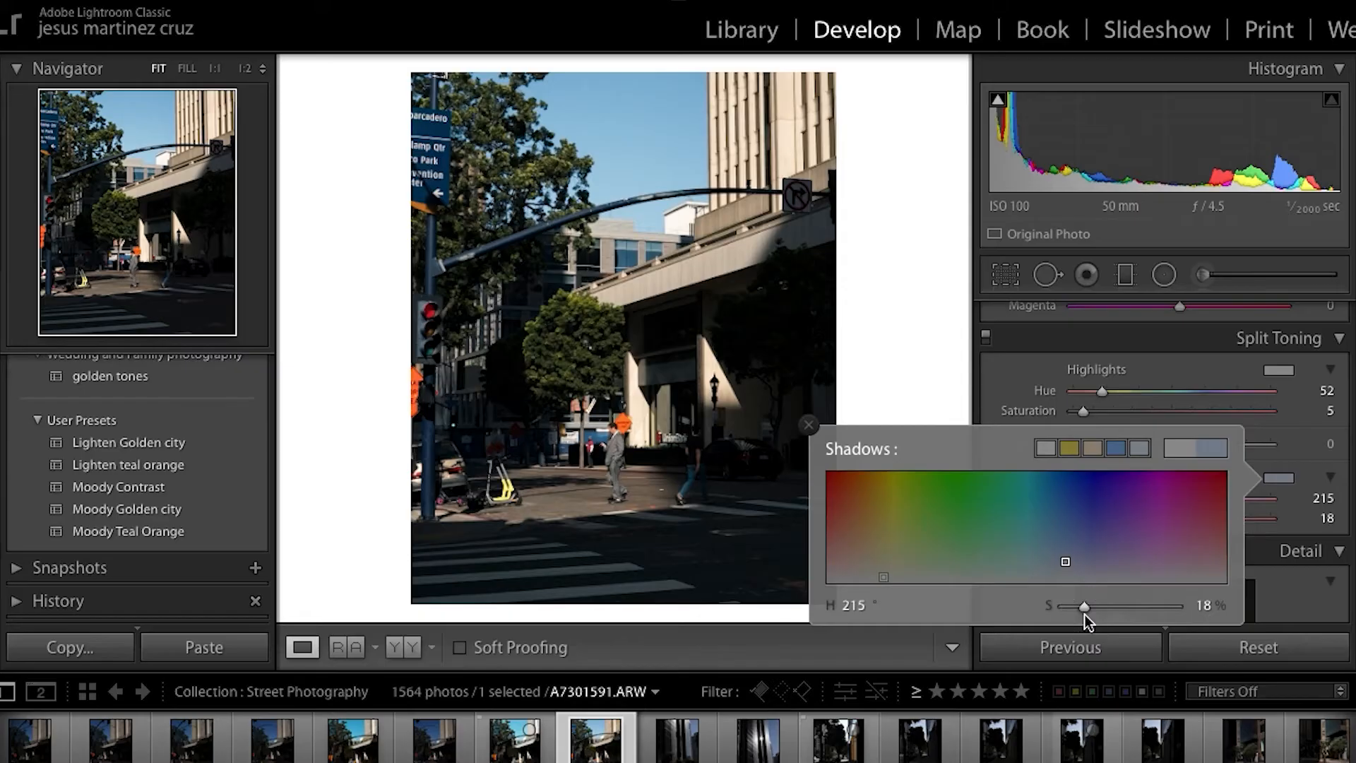
pyautogui.click(809, 424)
# Turn on chromatic aberration removal and lens profile corrections for the photo.
pyautogui.scroll(-5, 1166, 566)
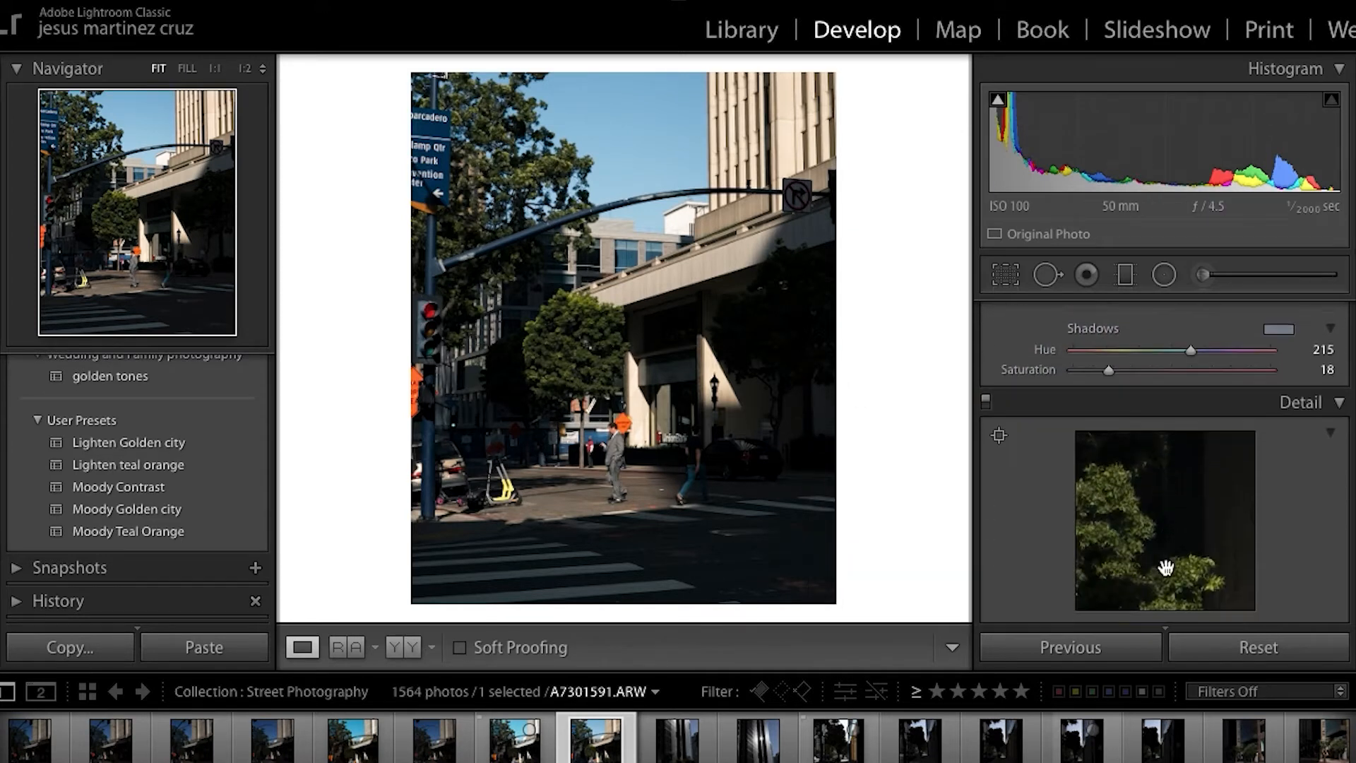
pyautogui.scroll(-5, 1165, 567)
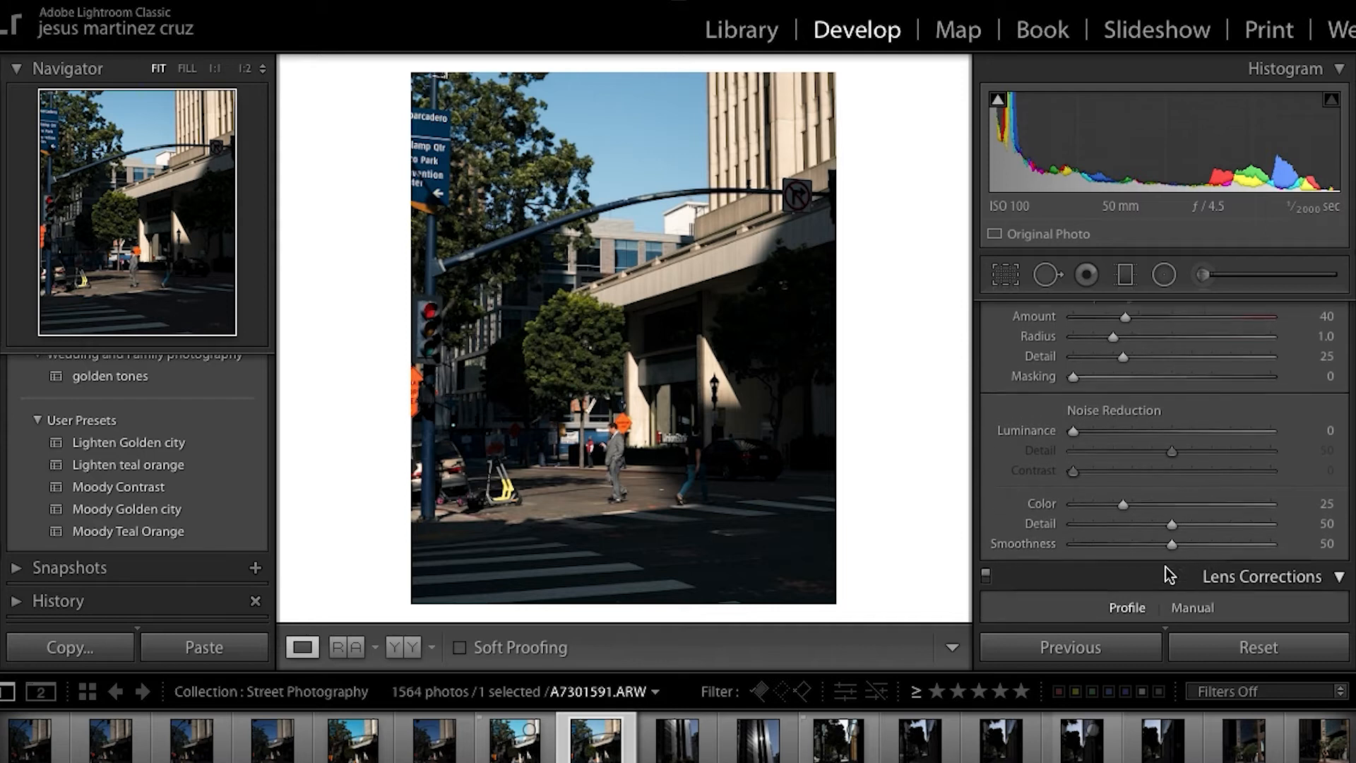
pyautogui.scroll(-3, 1165, 566)
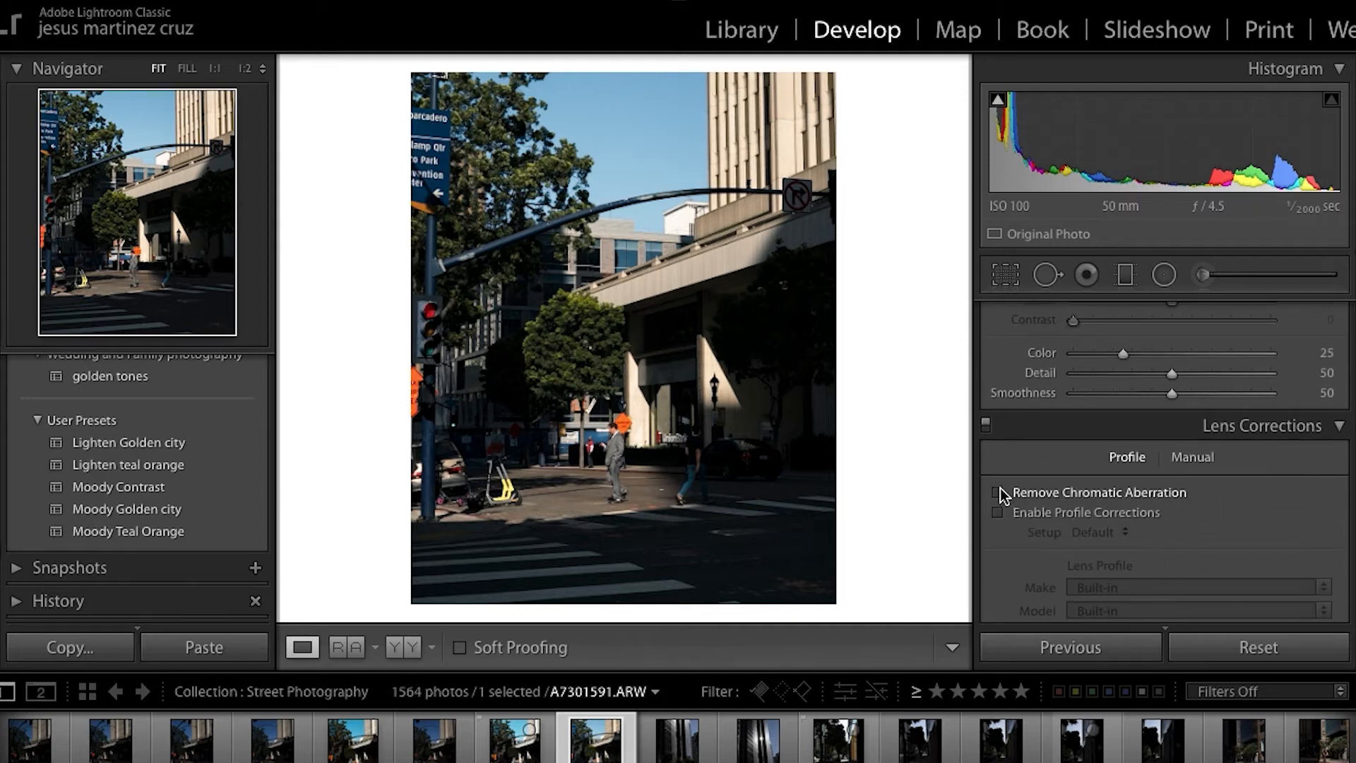
pyautogui.click(1000, 513)
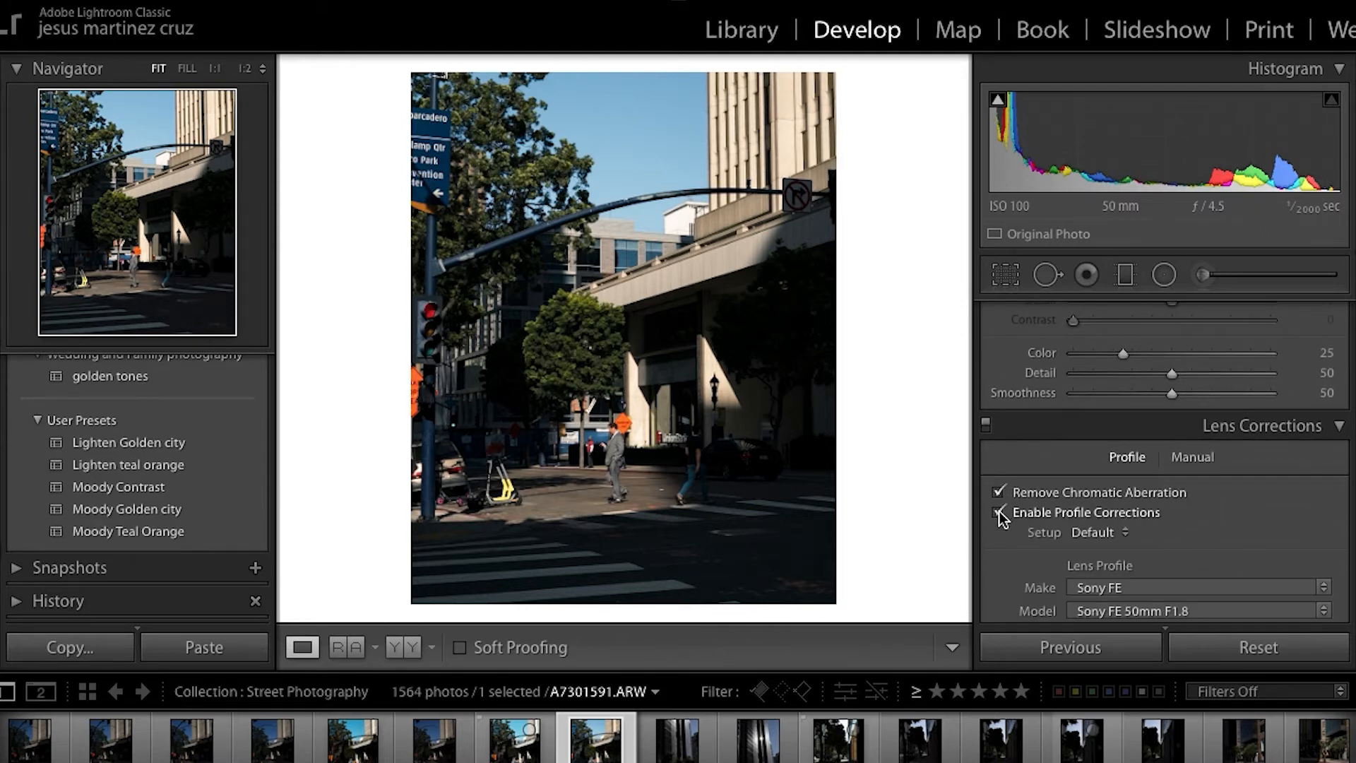